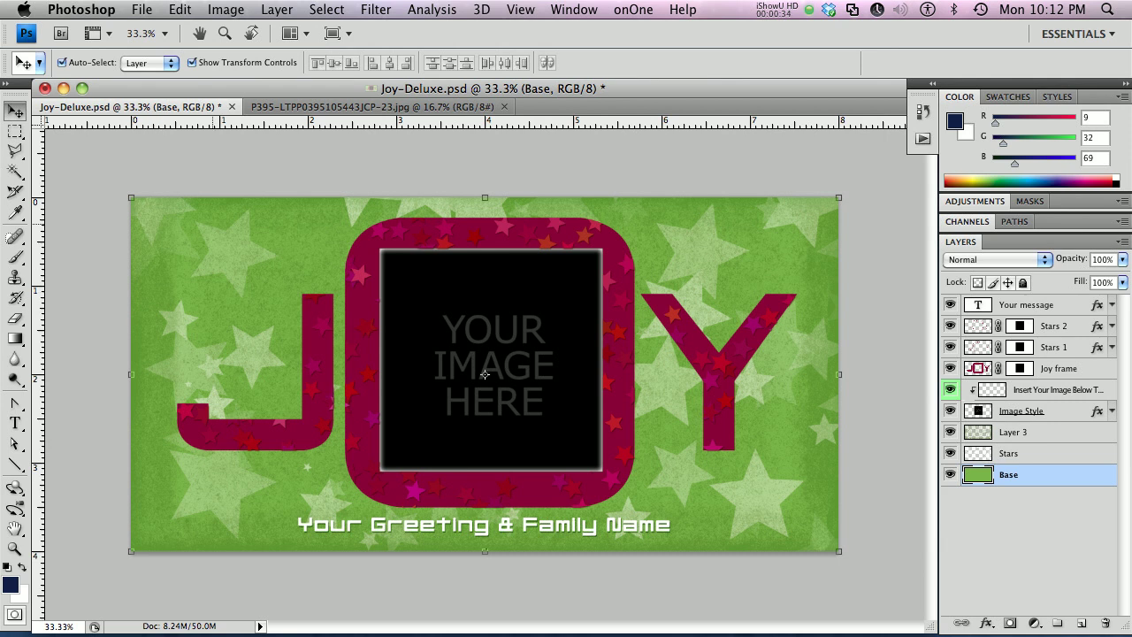
# Copy the boy's photo into Joy-Deluxe.psd and place its layer directly below the Insert Your Image layer, clipped to Image Style
pyautogui.click(332, 106)
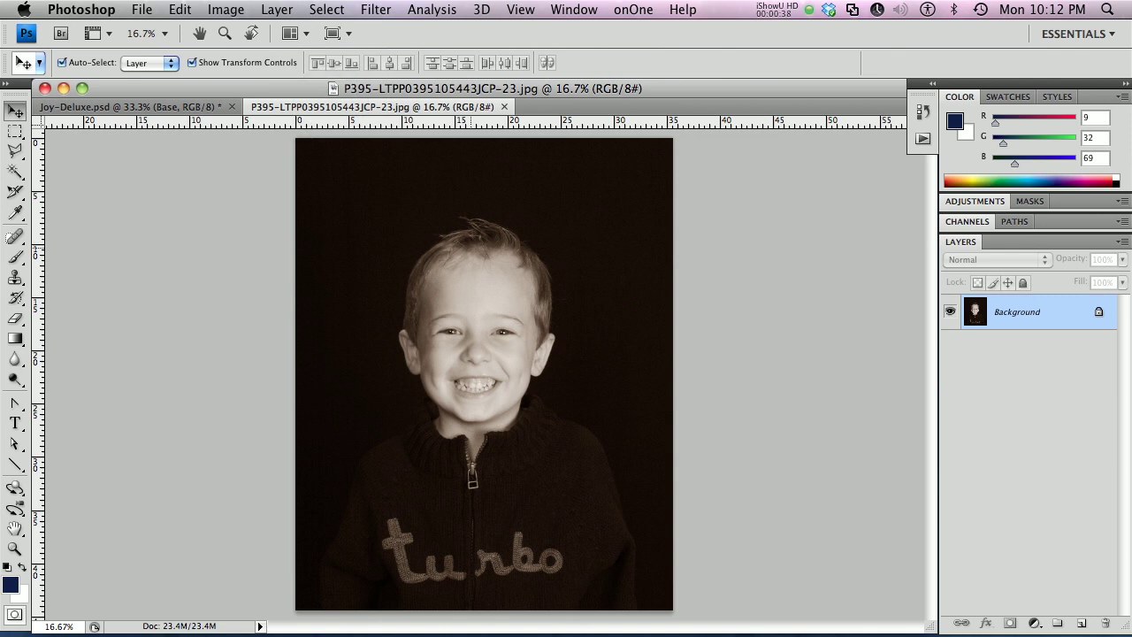
pyautogui.click(470, 247)
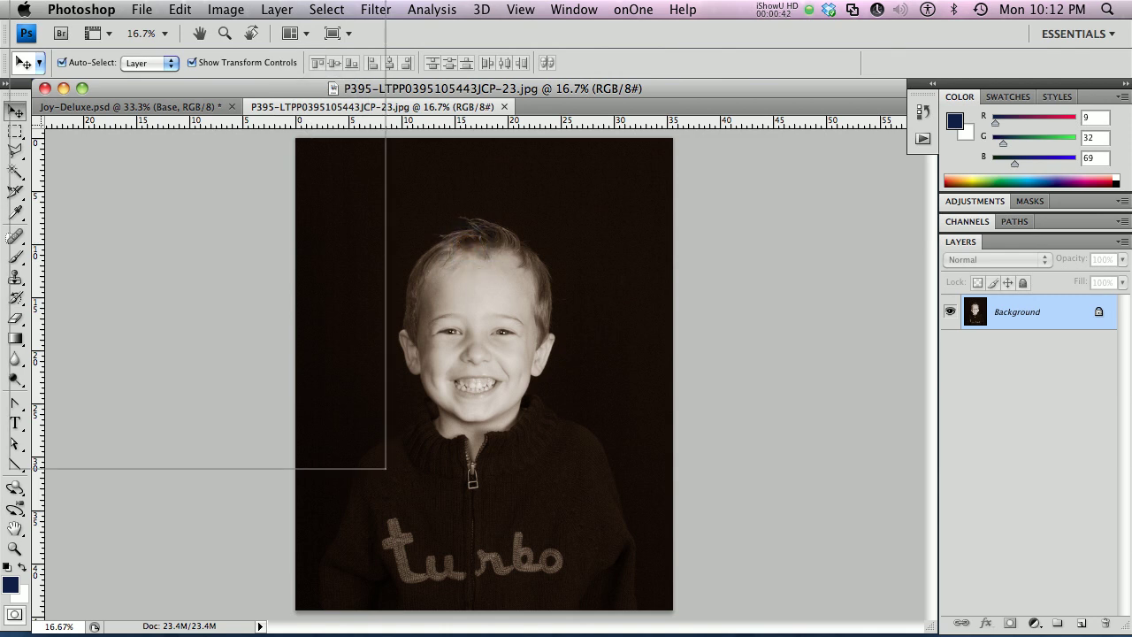
pyautogui.moveTo(182, 106); pyautogui.dragTo(464, 303)
pyautogui.moveTo(485, 374); pyautogui.dragTo(485, 374)
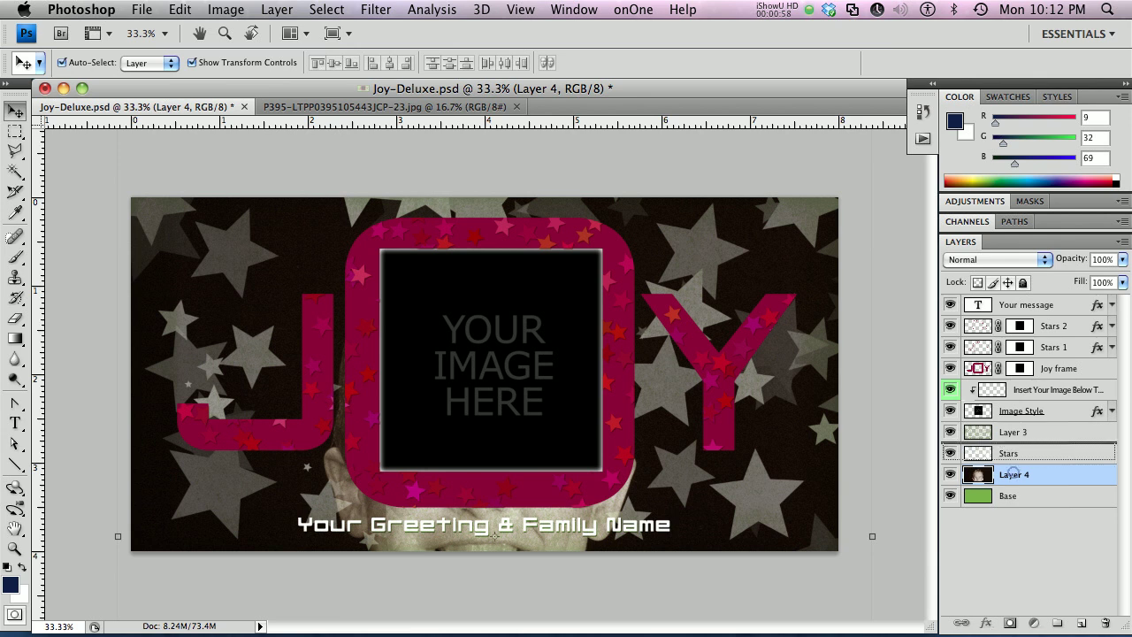
pyautogui.moveTo(1031, 475); pyautogui.dragTo(1027, 402)
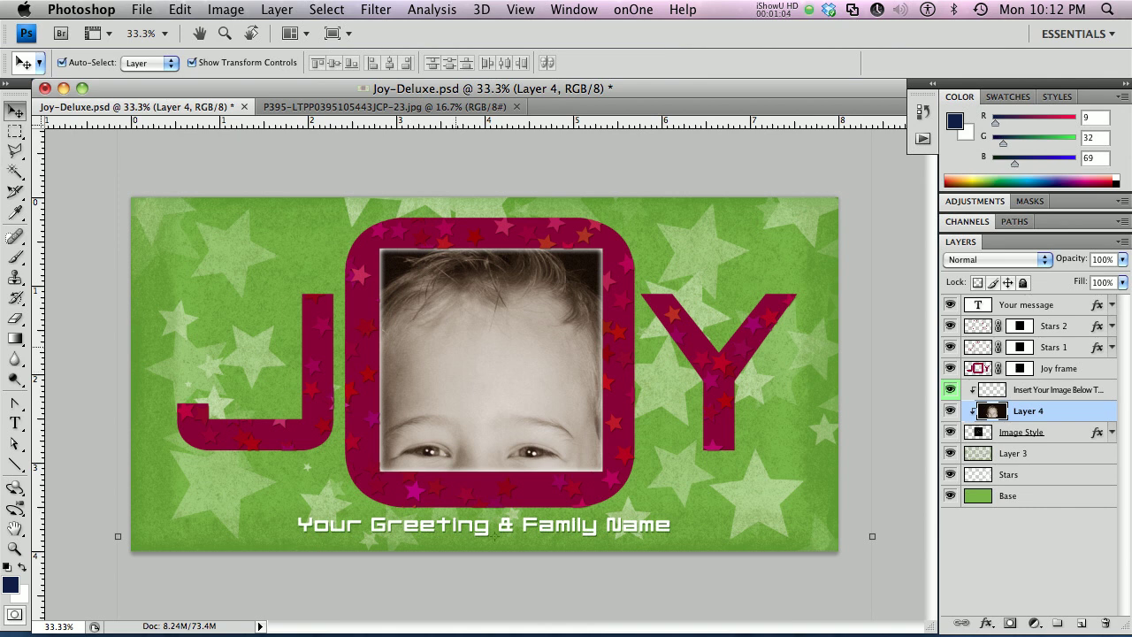
# Scale the photo layer to 40% and centre the boy's face in the square frame
pyautogui.press('super+t')
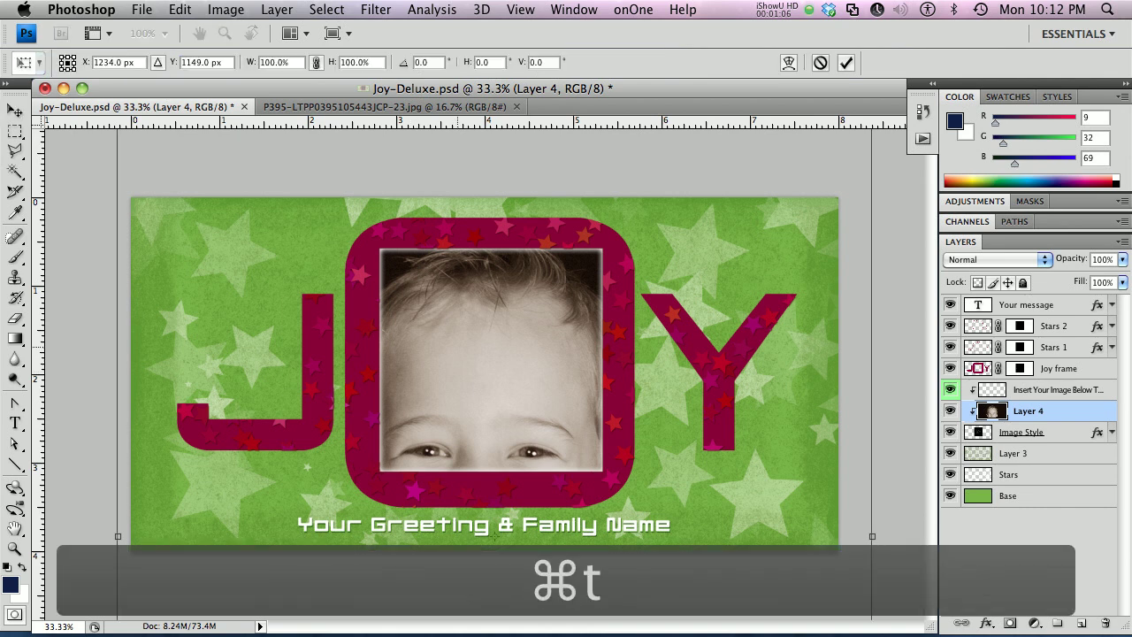
pyautogui.press('super+minus')
pyautogui.press('super+minus')
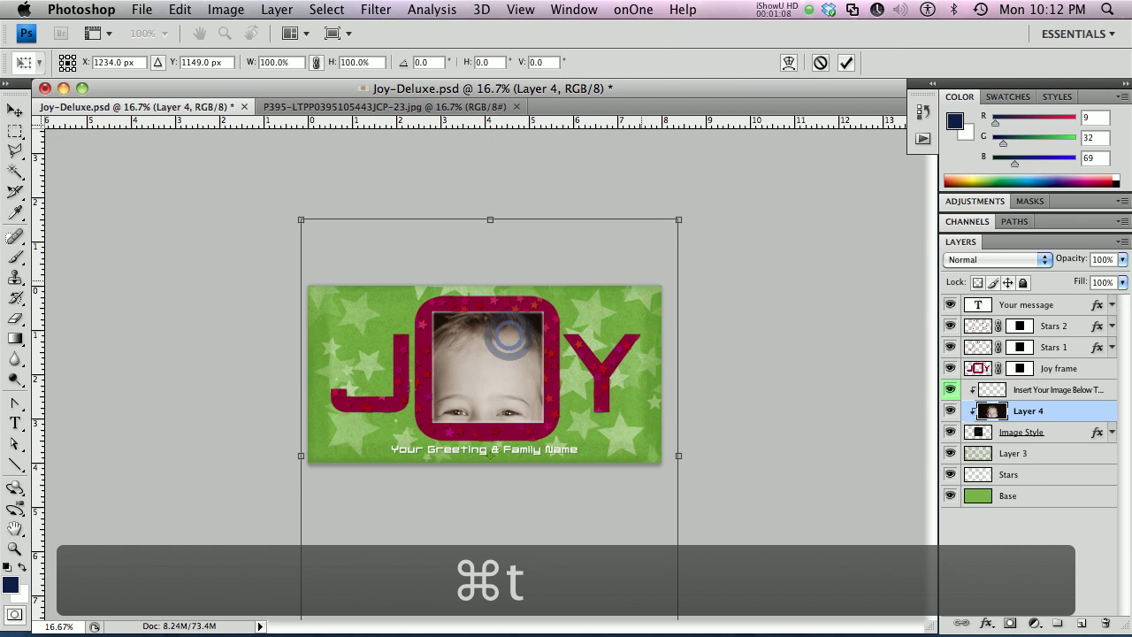
pyautogui.moveTo(679, 219); pyautogui.dragTo(557, 327)
pyautogui.moveTo(490, 450); pyautogui.dragTo(491, 369)
pyautogui.moveTo(552, 294); pyautogui.dragTo(563, 282)
pyautogui.moveTo(422, 457); pyautogui.dragTo(414, 469)
pyautogui.moveTo(489, 373); pyautogui.dragTo(490, 380)
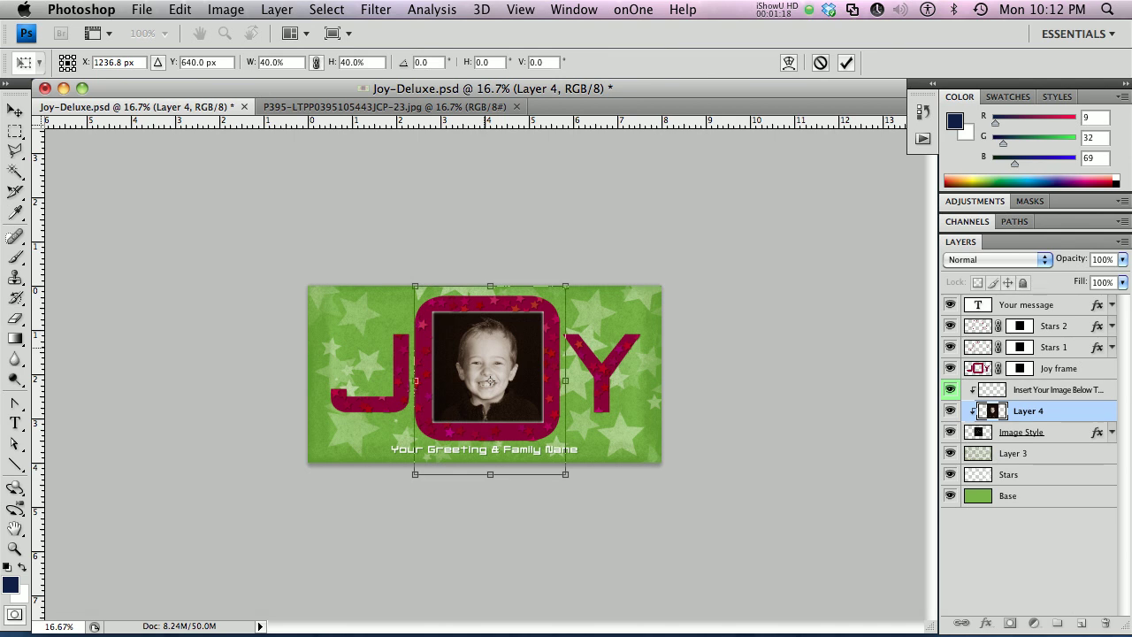
pyautogui.press('Return')
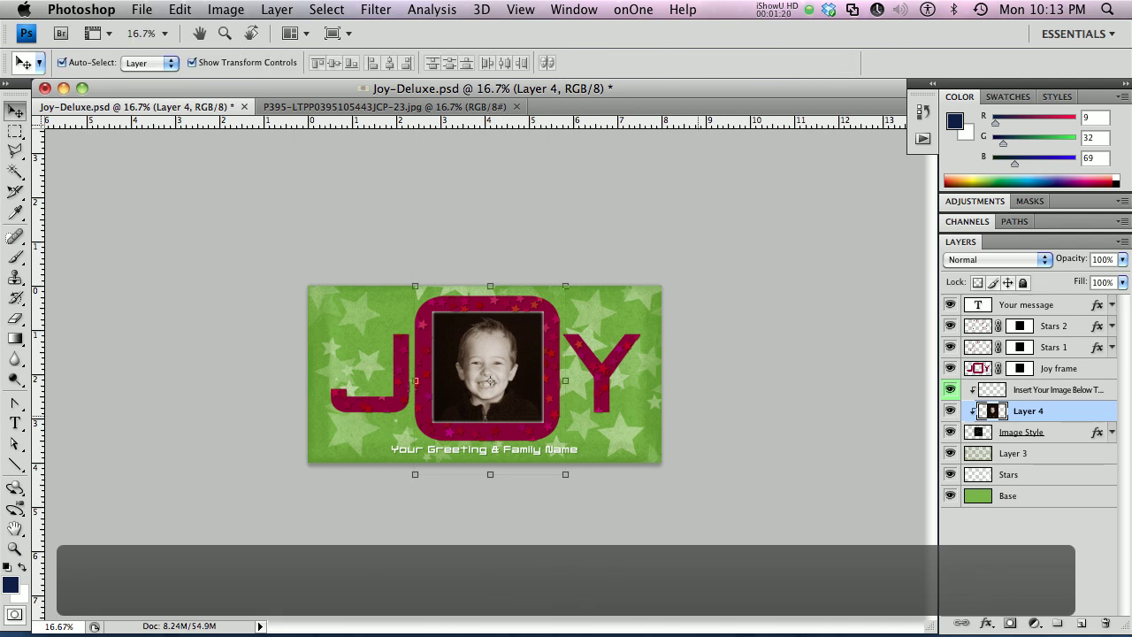
pyautogui.click(718, 394)
pyautogui.press('super+equal')
pyautogui.press('super+equal')
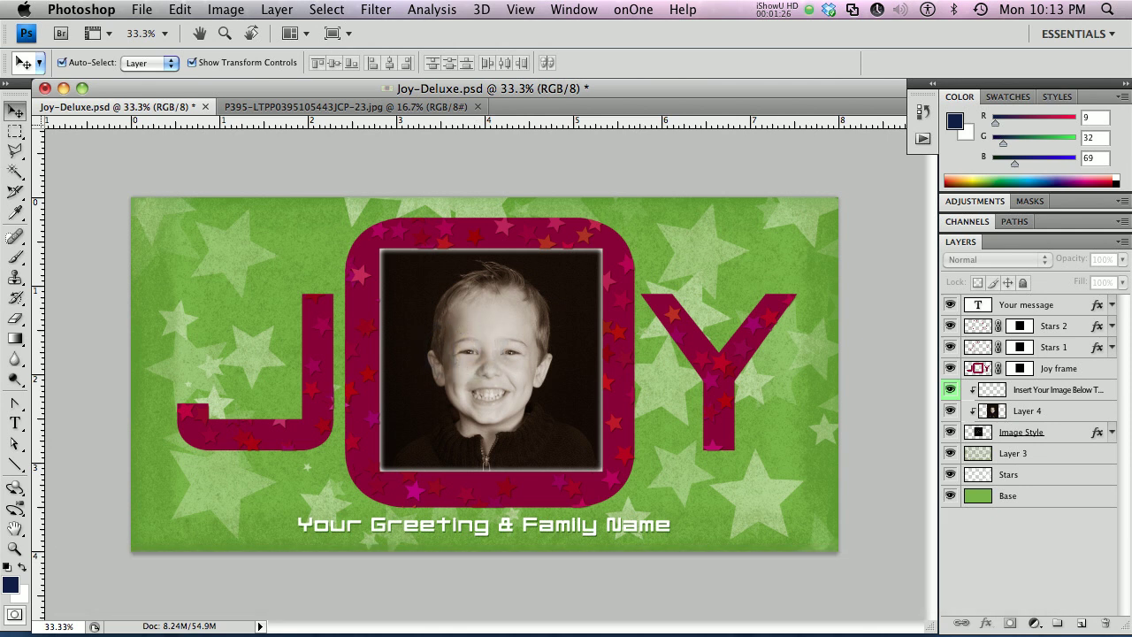
# Add a colorized Hue/Saturation adjustment layer above Layer 3 with Hue 0, Saturation 67 and Lightness +11
pyautogui.click(1014, 451)
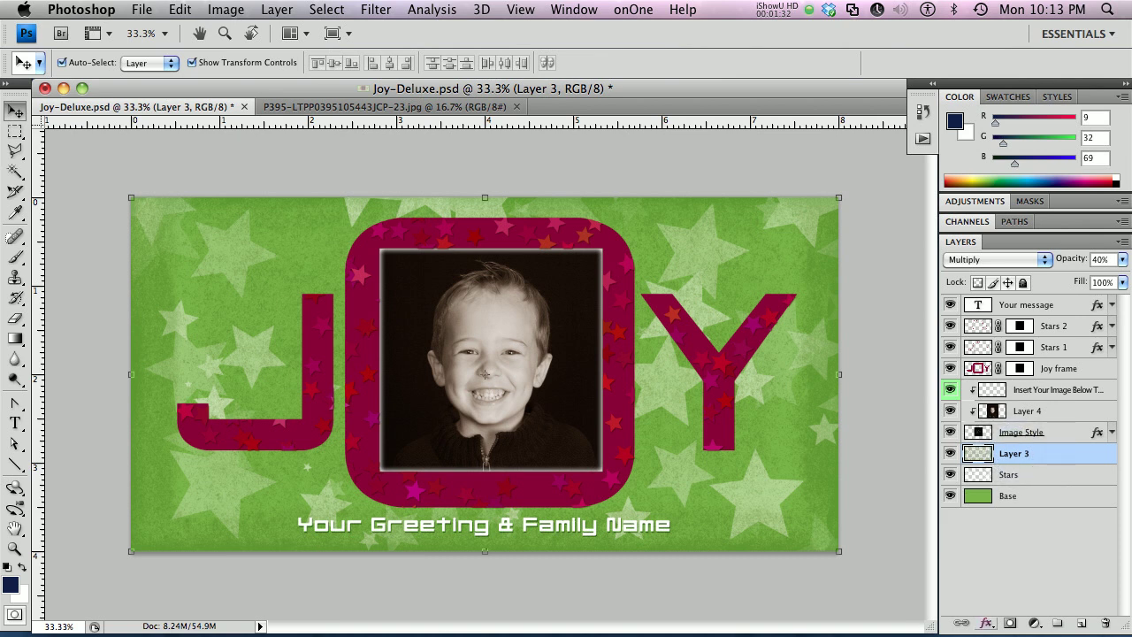
pyautogui.click(1036, 623)
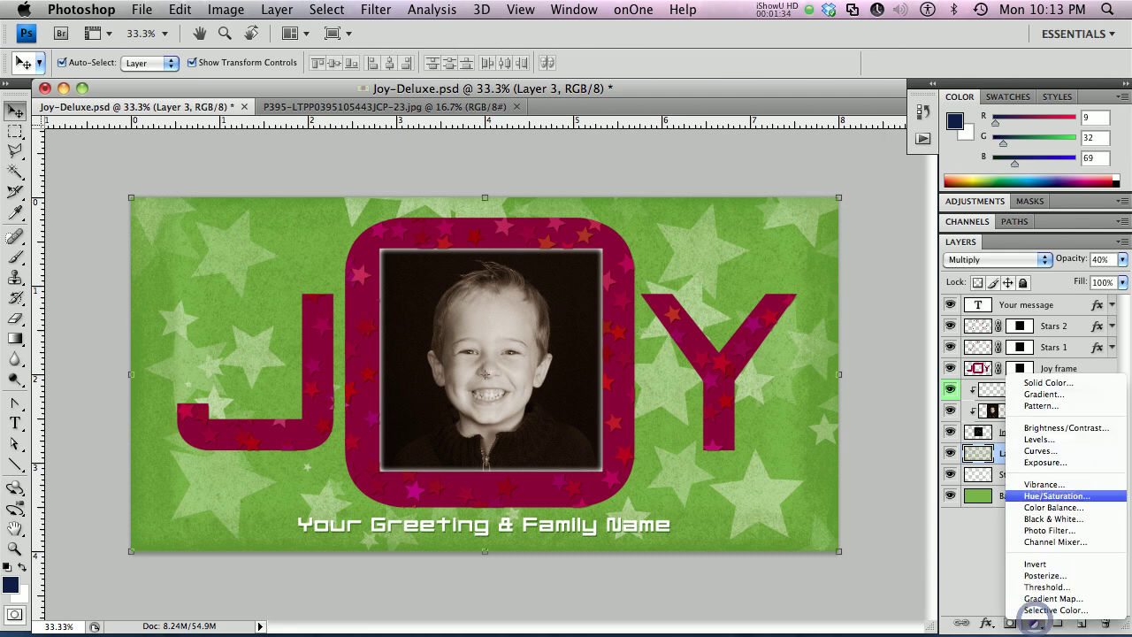
pyautogui.click(1058, 496)
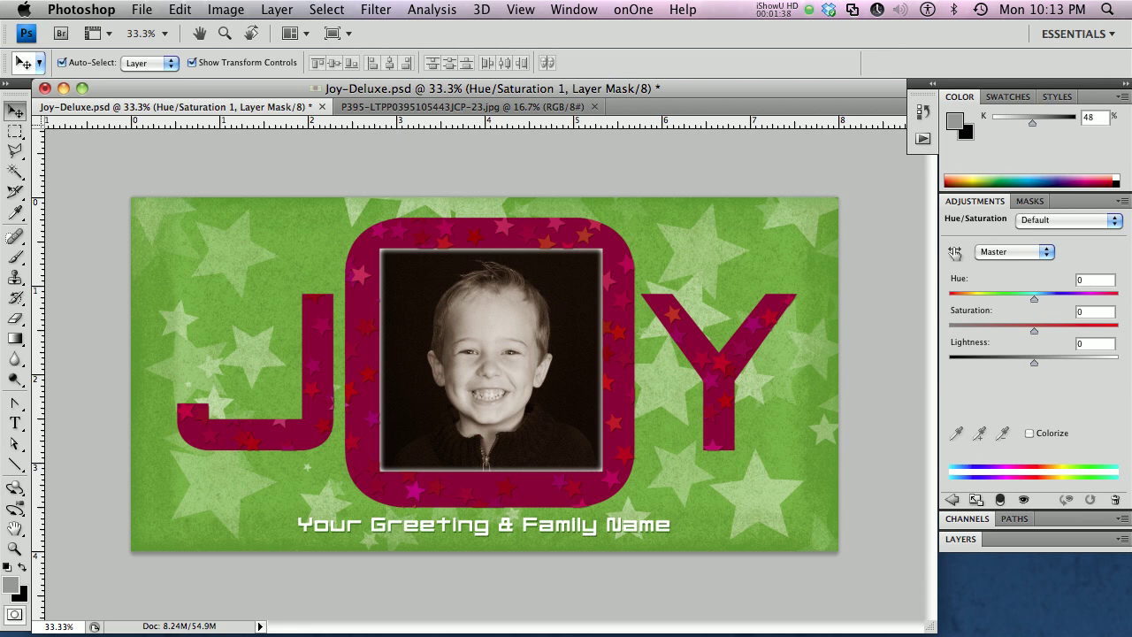
pyautogui.click(1029, 433)
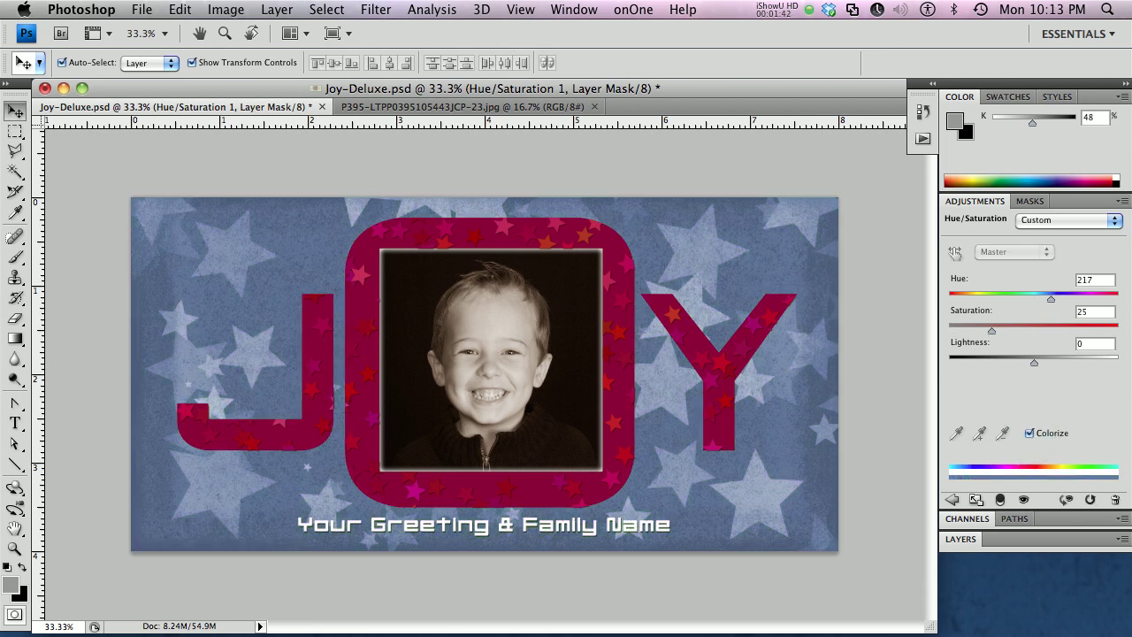
pyautogui.moveTo(1051, 298); pyautogui.dragTo(949, 298)
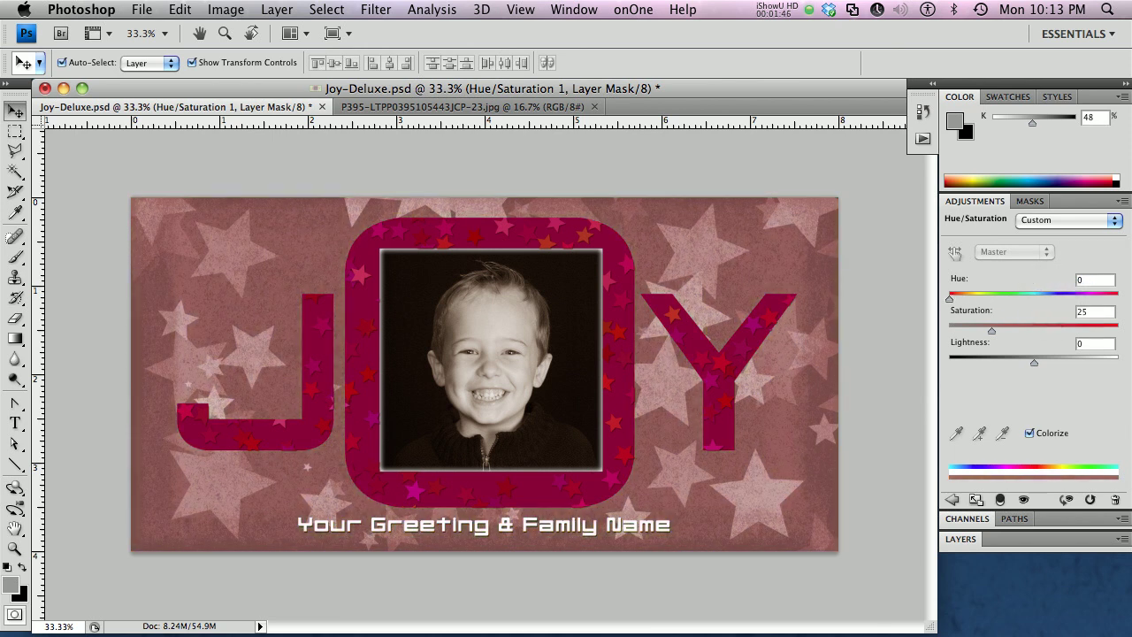
pyautogui.moveTo(992, 330); pyautogui.dragTo(1057, 330)
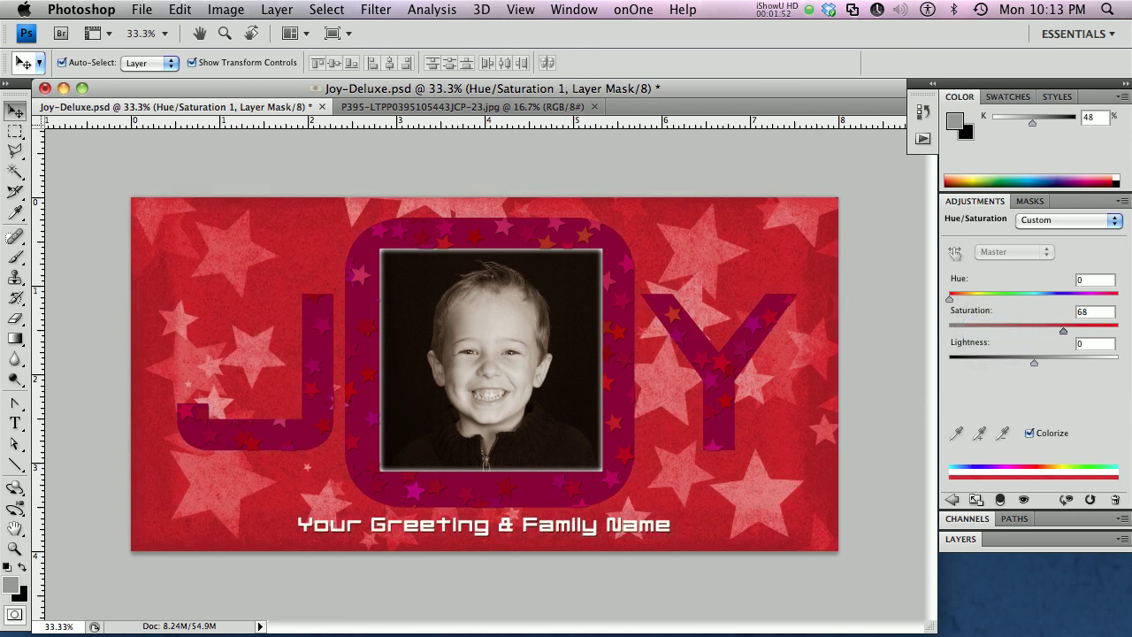
pyautogui.moveTo(1034, 362)
pyautogui.mouseDown()
pyautogui.moveTo(1021, 362)
pyautogui.moveTo(1042, 362)
pyautogui.mouseUp()
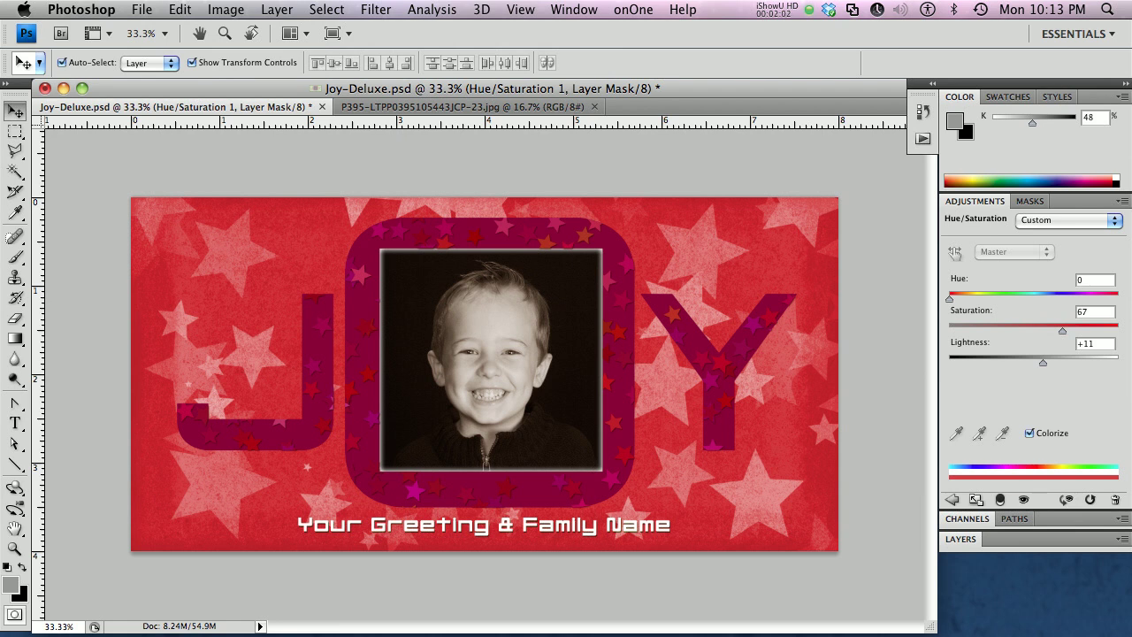
# Add a colorized Hue/Saturation adjustment layer above Stars 2 with Hue 128, Saturation 52 and Lightness +16
pyautogui.click(961, 539)
pyautogui.click(1126, 384)
pyautogui.moveTo(1126, 384); pyautogui.dragTo(1125, 577)
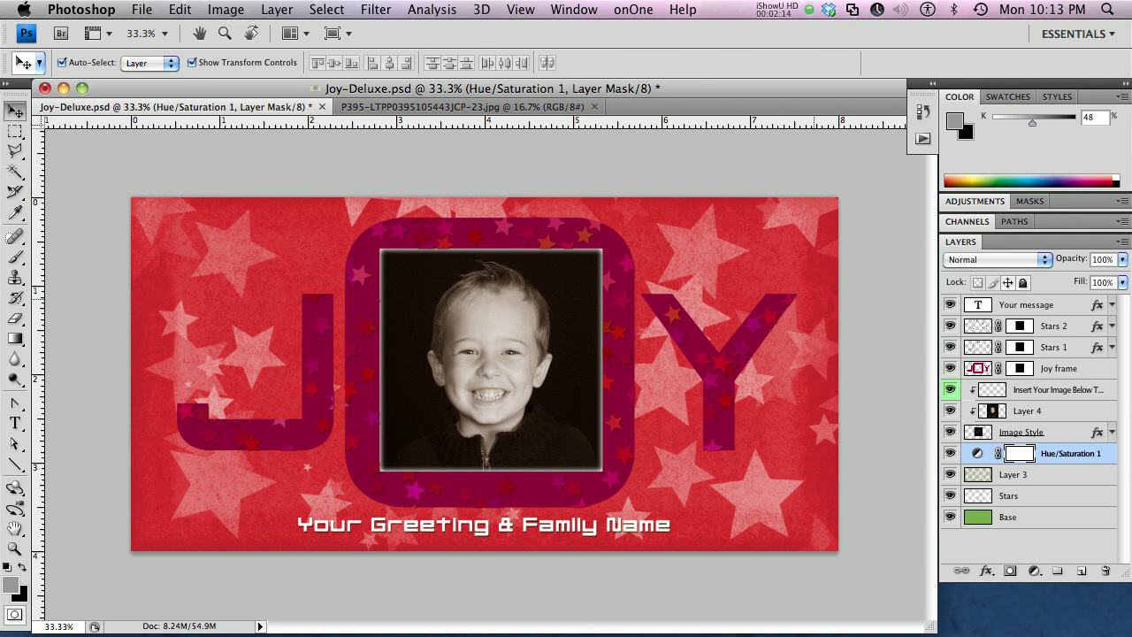
pyautogui.click(977, 325)
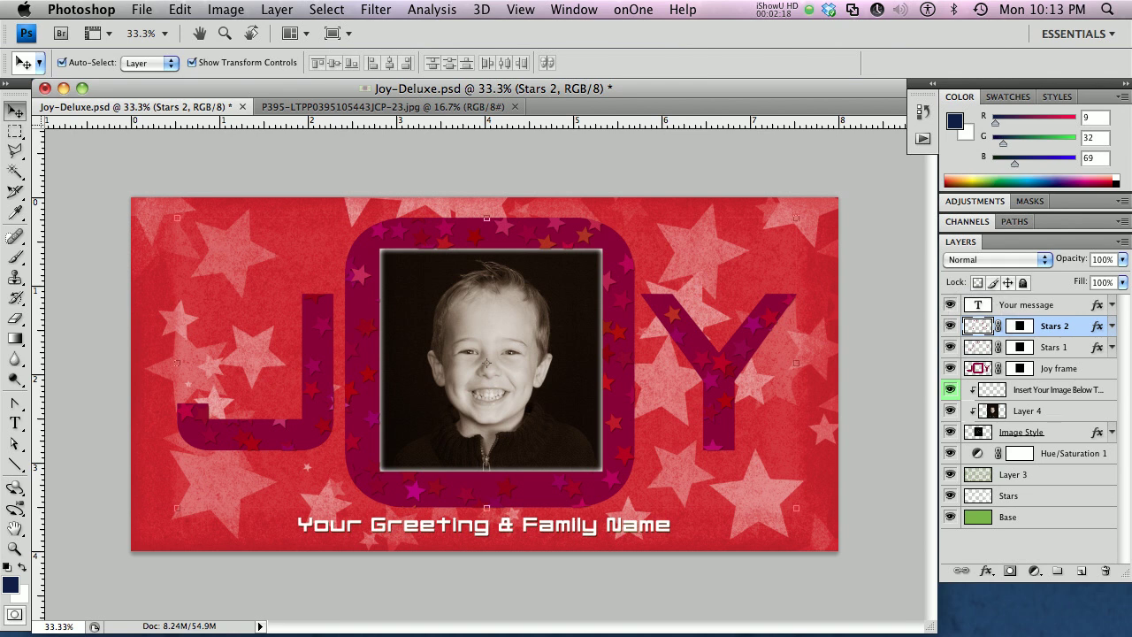
pyautogui.click(1033, 571)
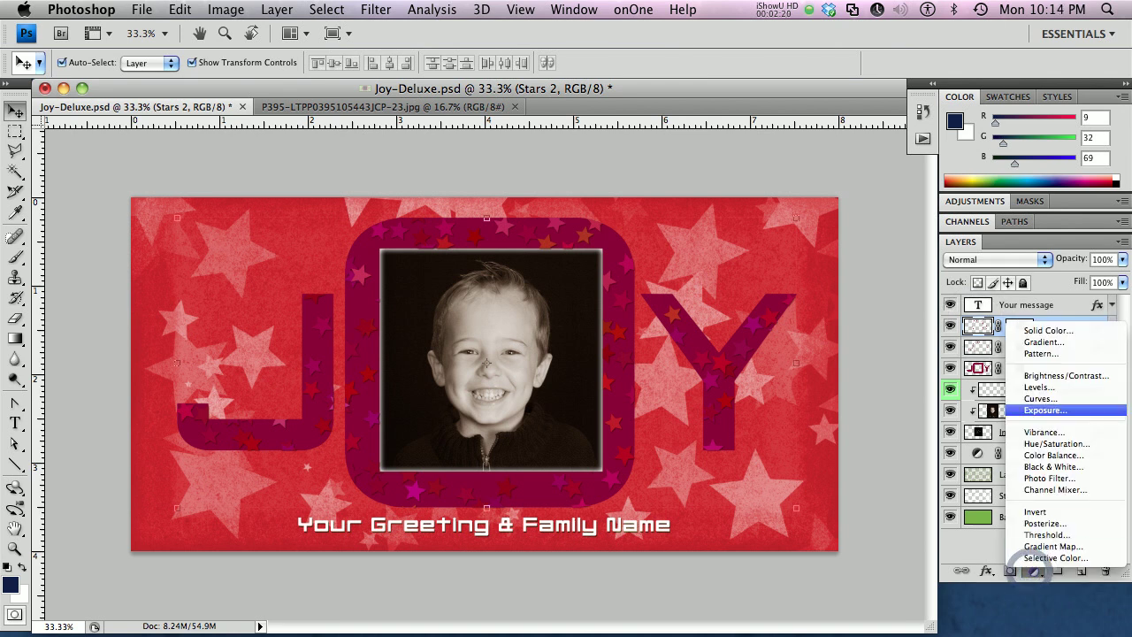
pyautogui.click(1057, 443)
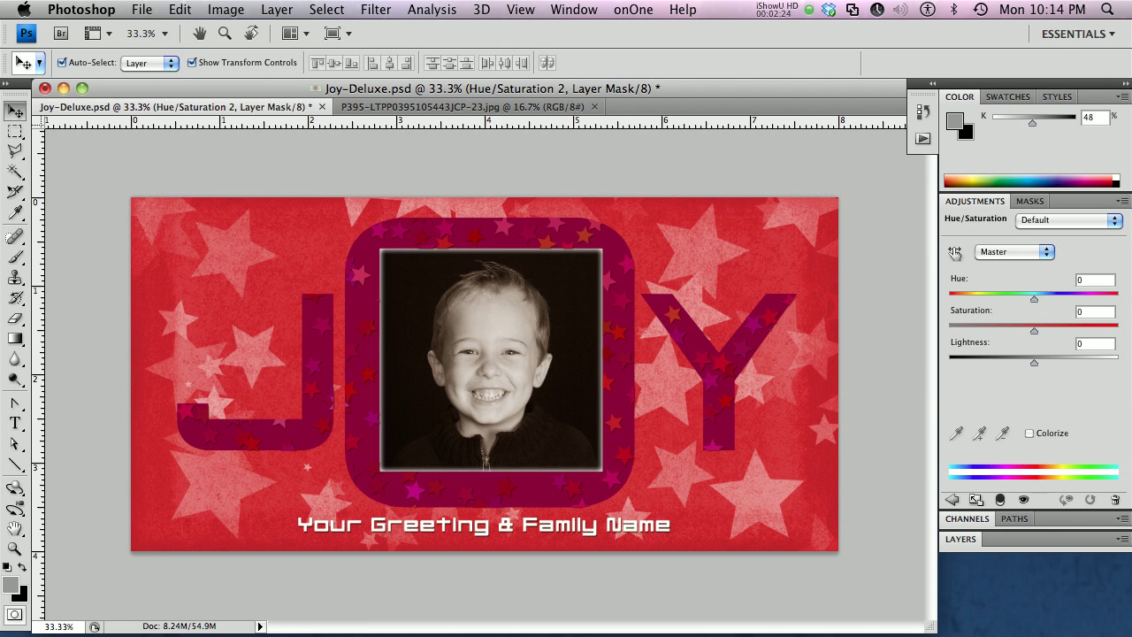
pyautogui.click(1029, 432)
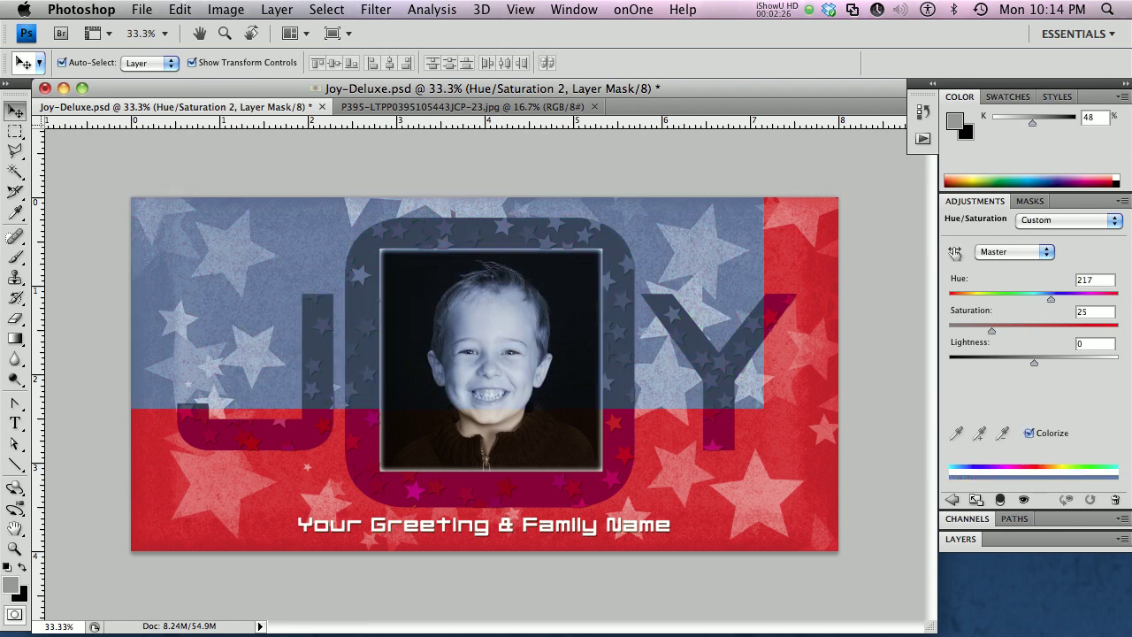
pyautogui.moveTo(1051, 298); pyautogui.dragTo(1037, 364)
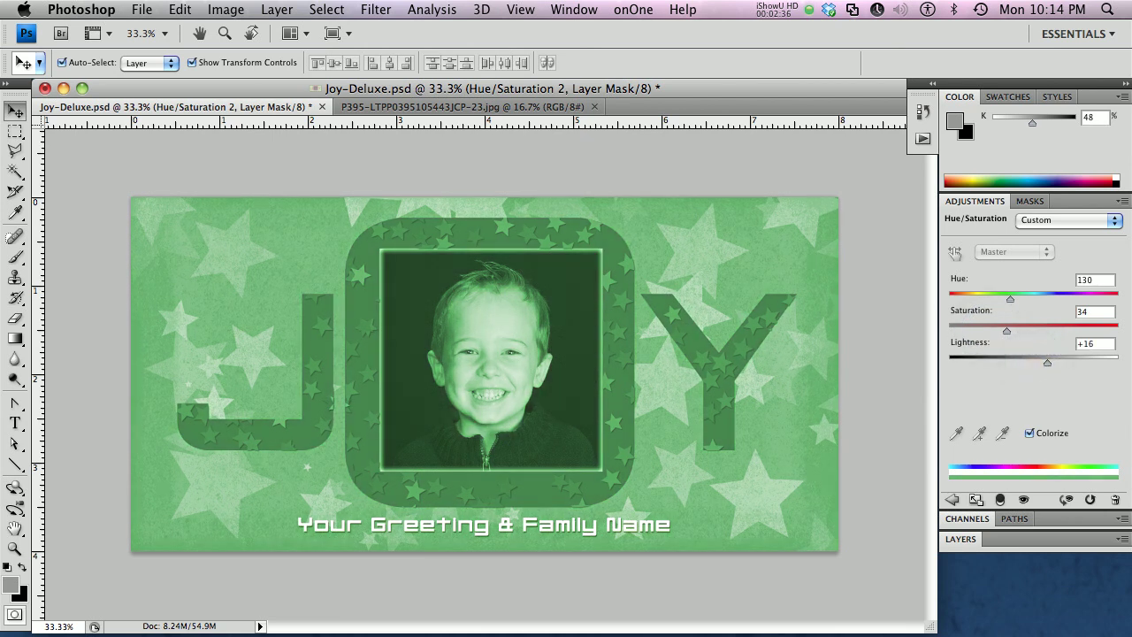
pyautogui.moveTo(1011, 298); pyautogui.dragTo(1009, 298)
pyautogui.click(1007, 332)
pyautogui.moveTo(1007, 331); pyautogui.dragTo(1037, 332)
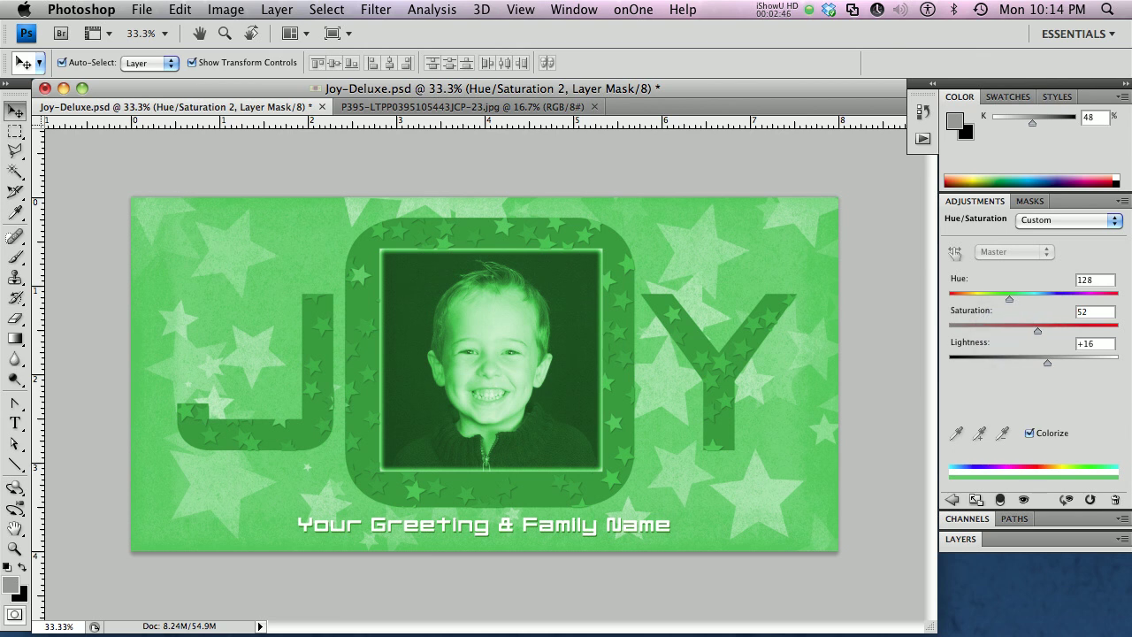
# Load the Joy frame layer's outline as a selection and target the Hue/Saturation 2 layer mask
pyautogui.press('F7')
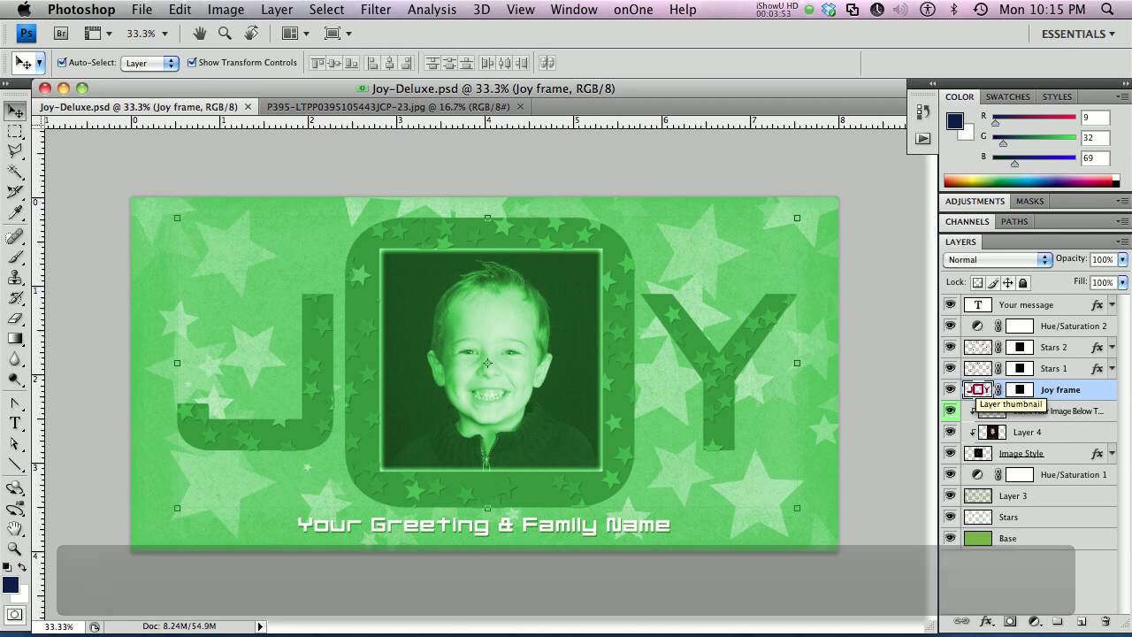
pyautogui.keyDown('super'); pyautogui.click(977, 390); pyautogui.keyUp('super')
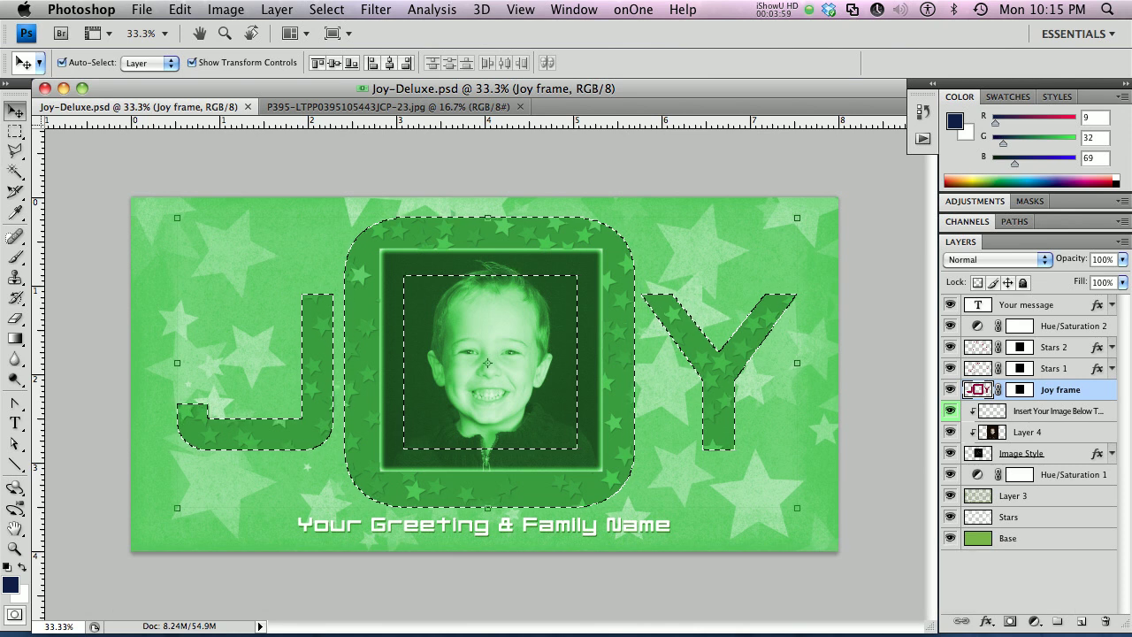
pyautogui.click(1021, 326)
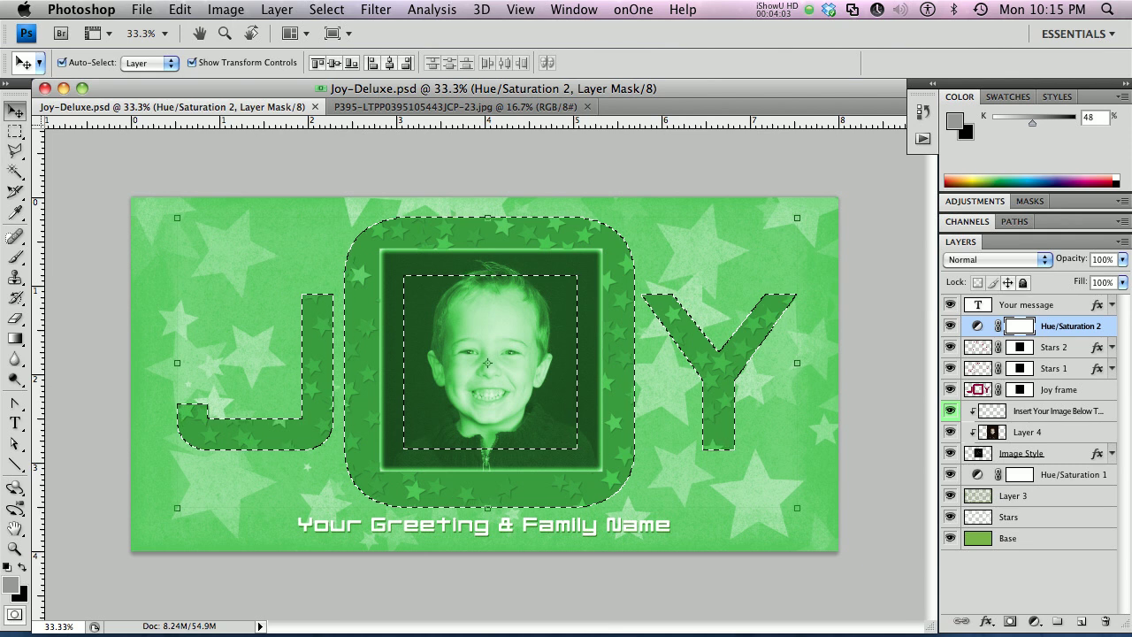
# Fill the selected JOY shape on the Hue/Saturation 2 mask with black, deselect, and invert the mask
pyautogui.press('d')
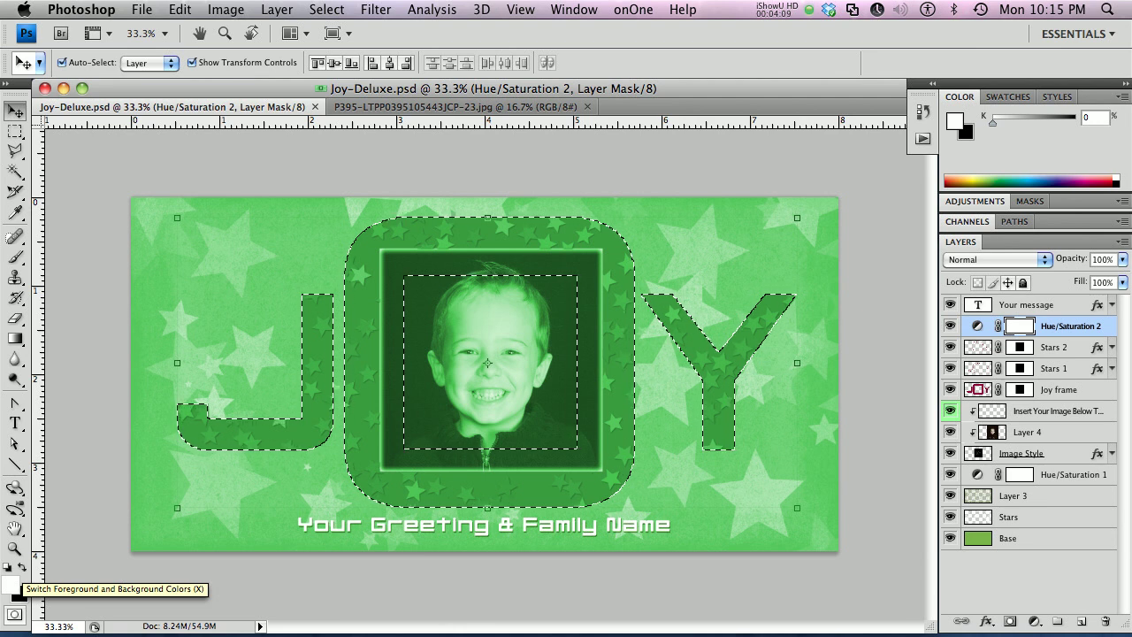
pyautogui.click(22, 567)
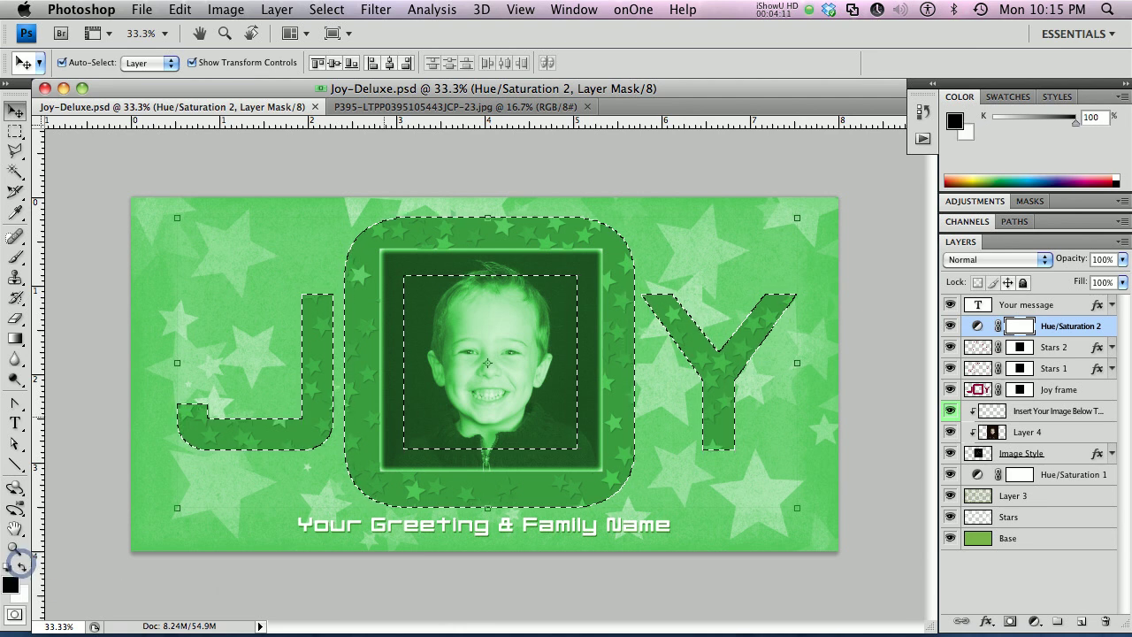
pyautogui.click(225, 9)
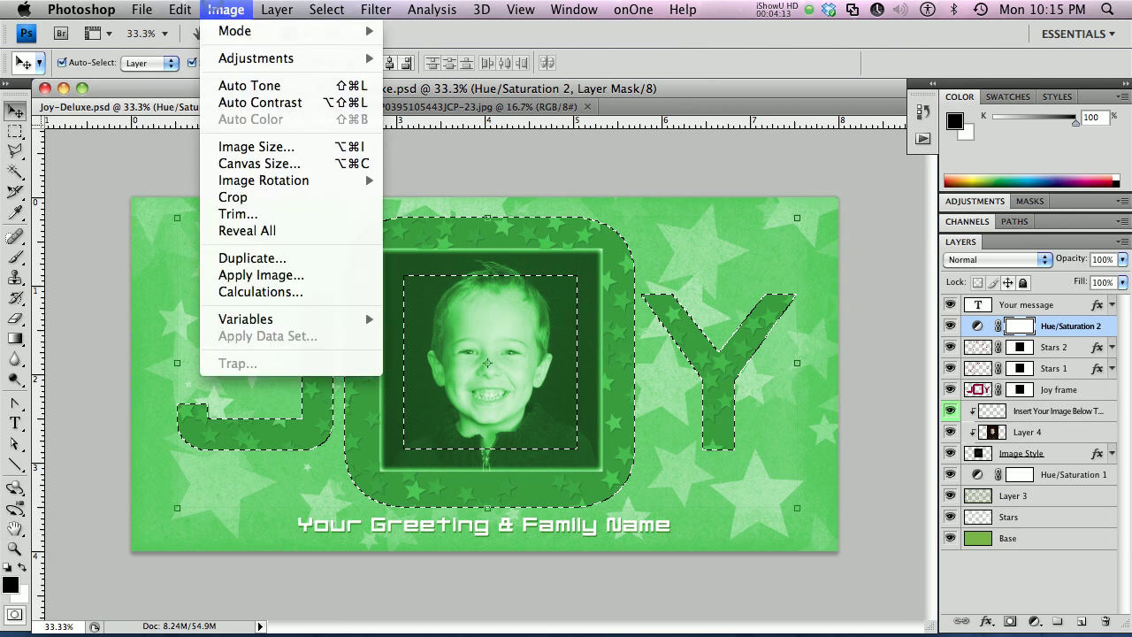
pyautogui.moveTo(181, 9)
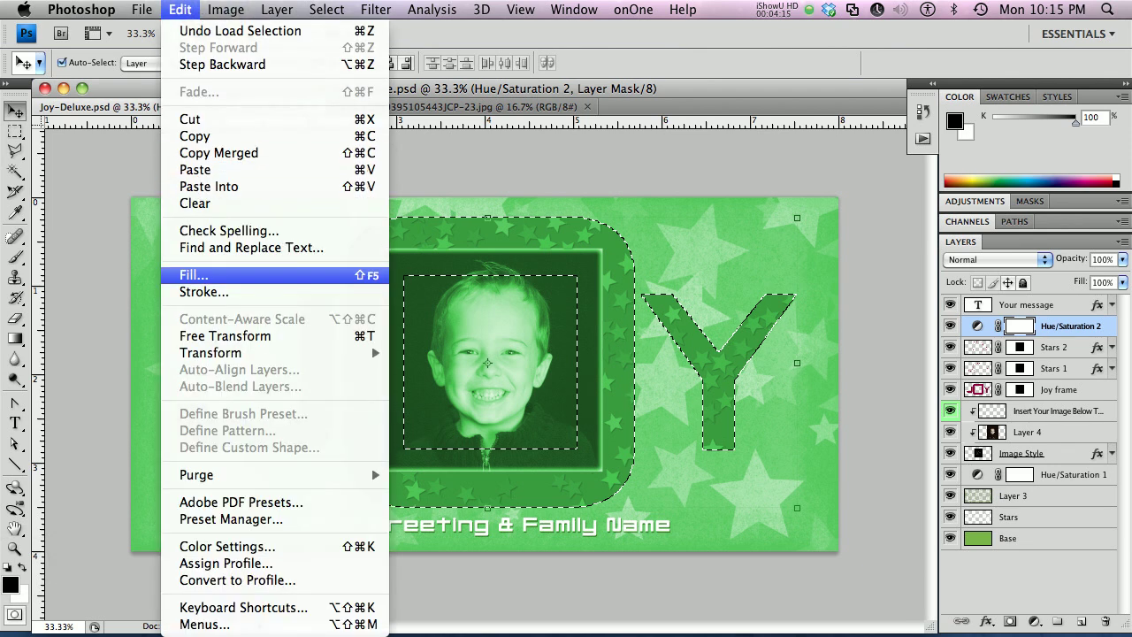
pyautogui.click(194, 274)
pyautogui.click(828, 338)
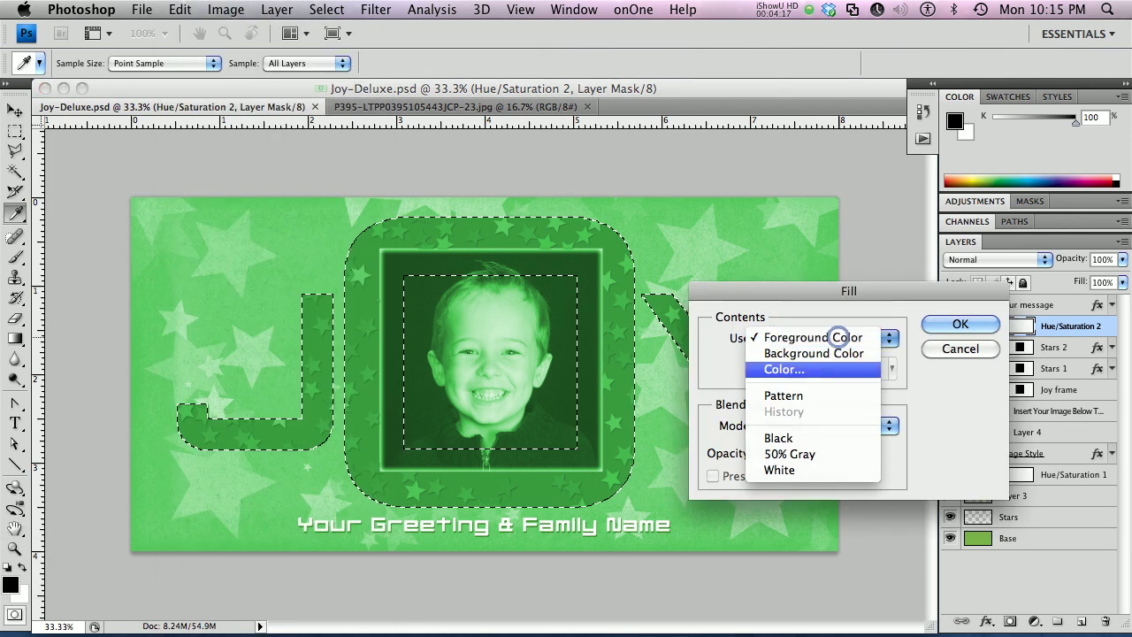
pyautogui.click(797, 439)
pyautogui.click(960, 324)
pyautogui.press('v')
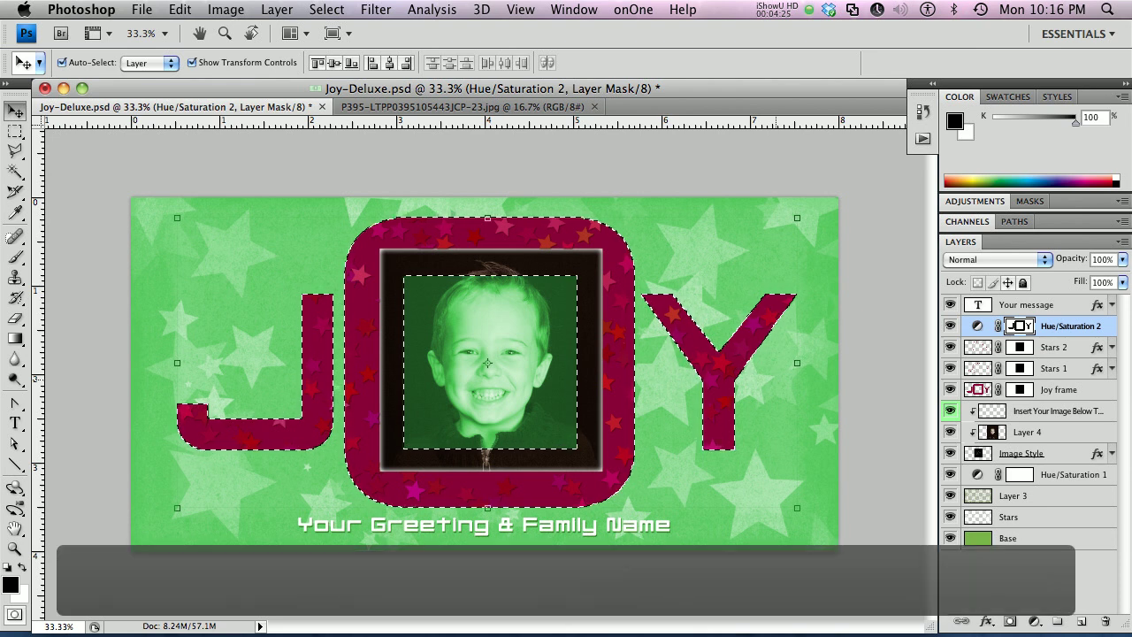
pyautogui.press('super+d')
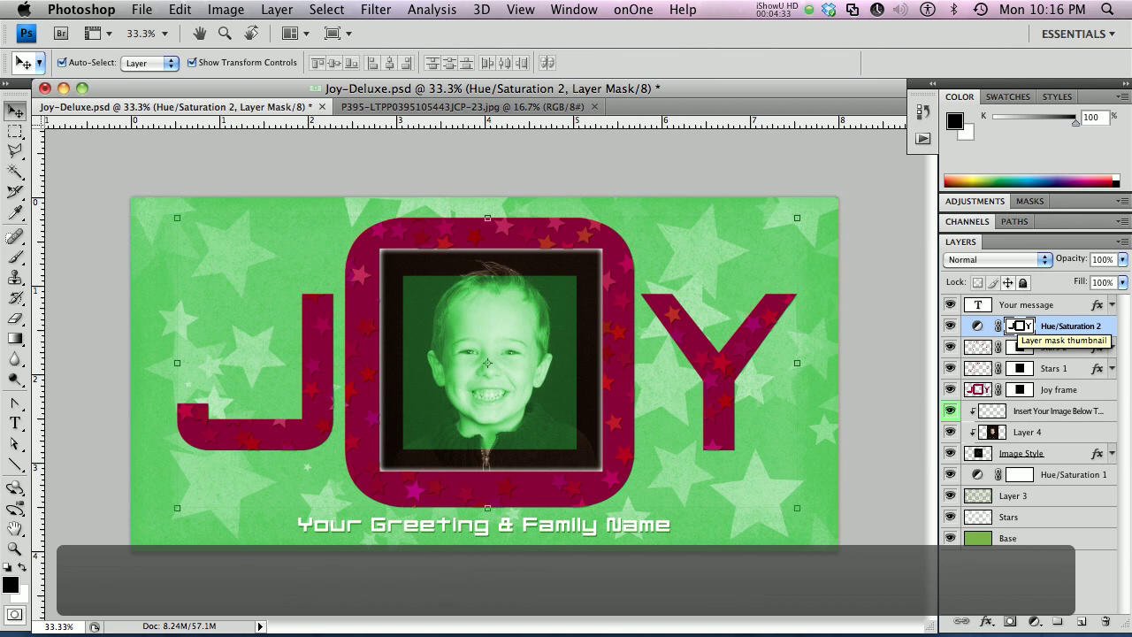
pyautogui.press('super+i')
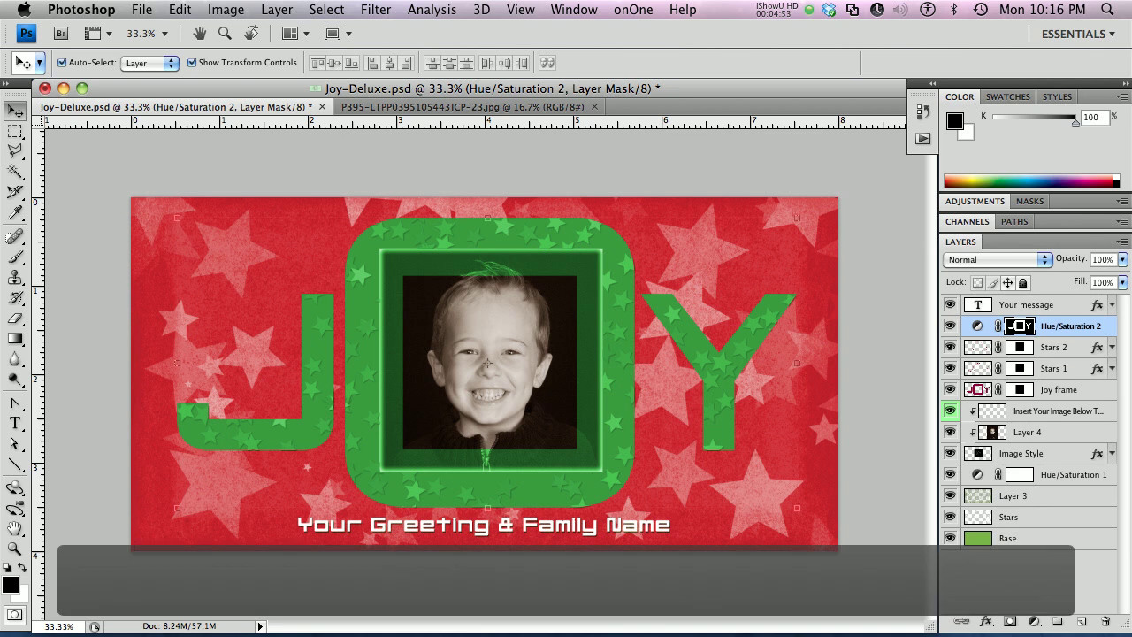
# Load the Image Style layer's outline as a selection, clear that area to black on the Hue/Saturation 2 mask, and deselect
pyautogui.keyDown('super'); pyautogui.click(980, 451); pyautogui.keyUp('super')
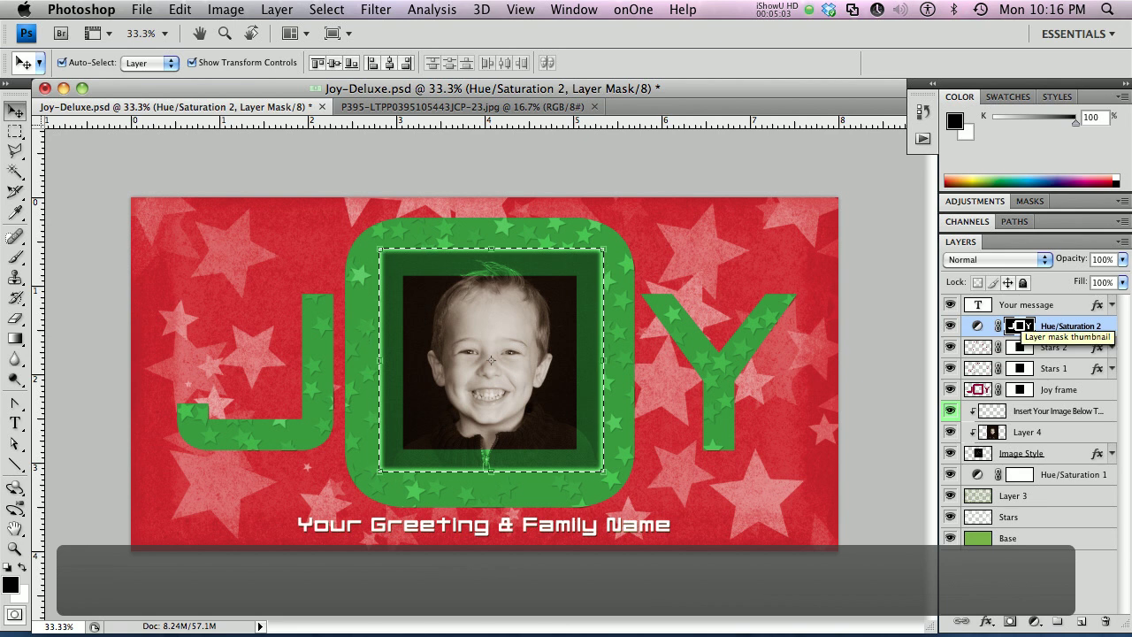
pyautogui.click(1022, 325)
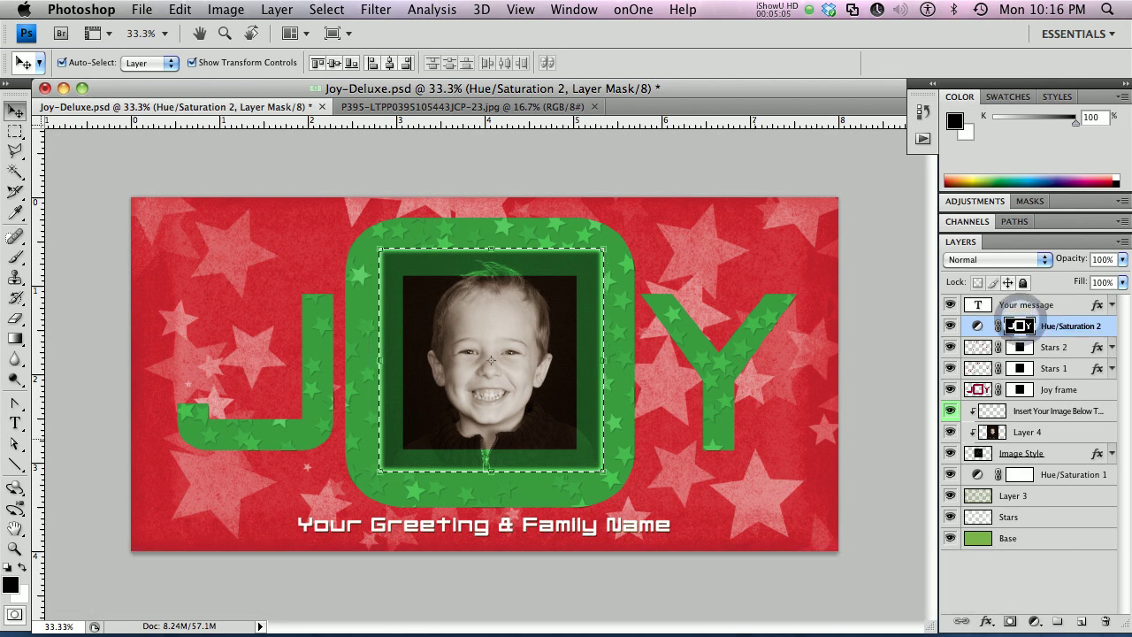
pyautogui.click(21, 567)
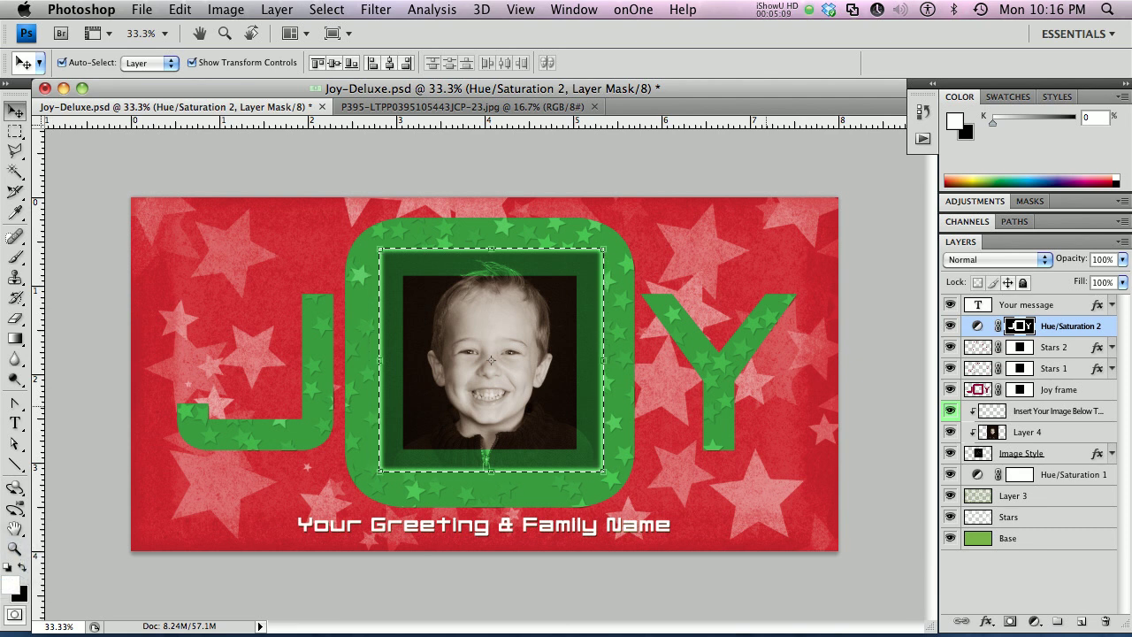
pyautogui.press('BackSpace')
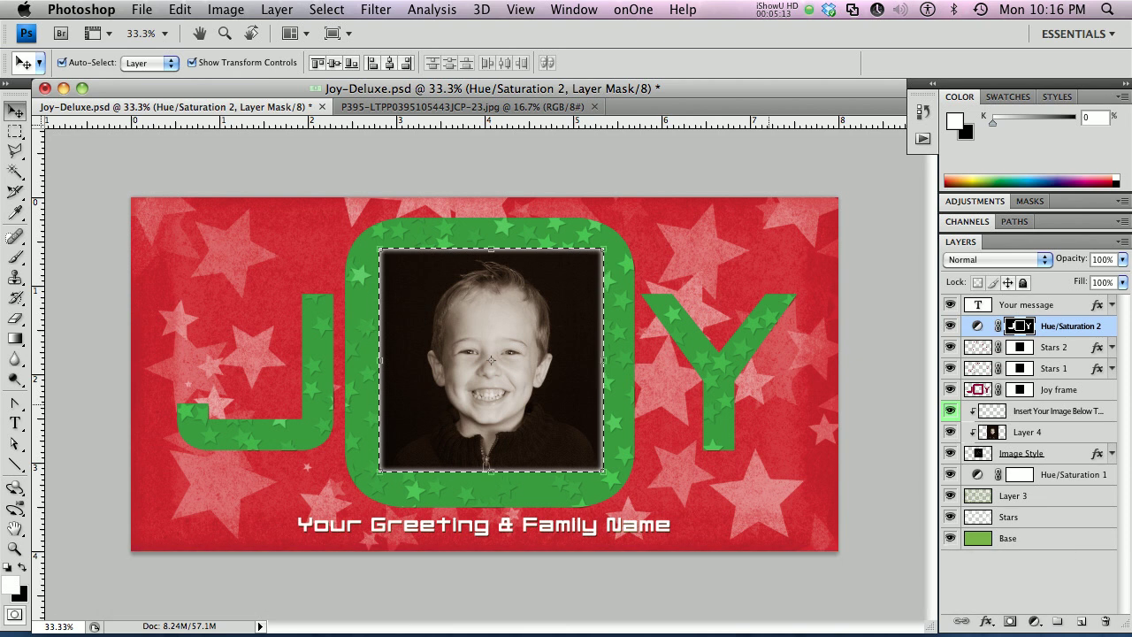
pyautogui.press('super+d')
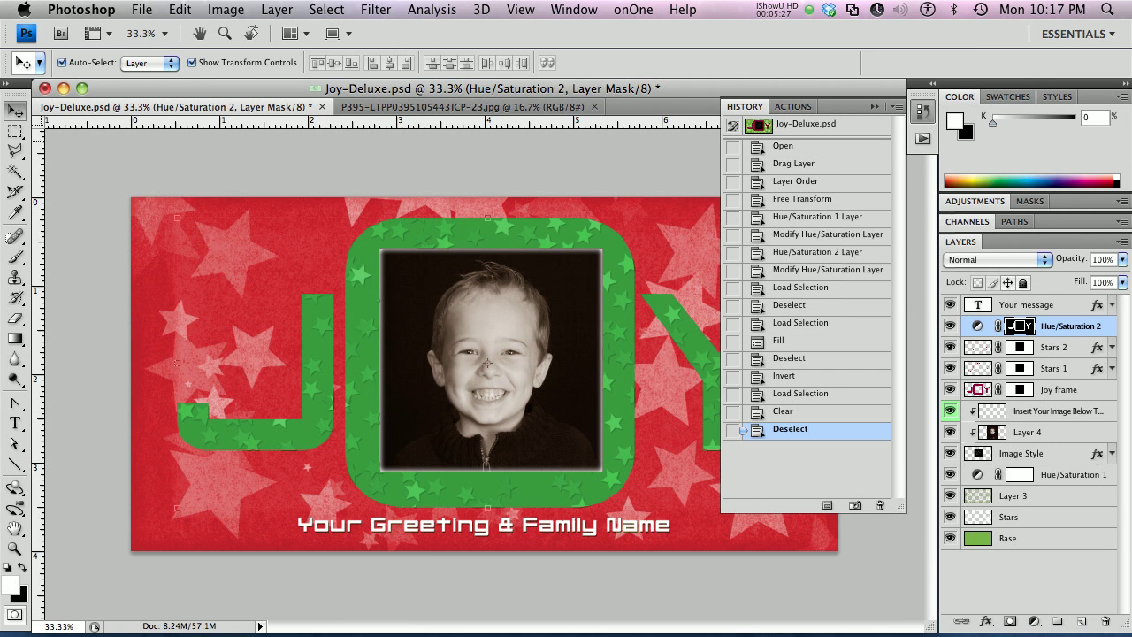
# Compare the card's original Open history state with its latest Deselect state, ending on the latest one
pyautogui.click(768, 147)
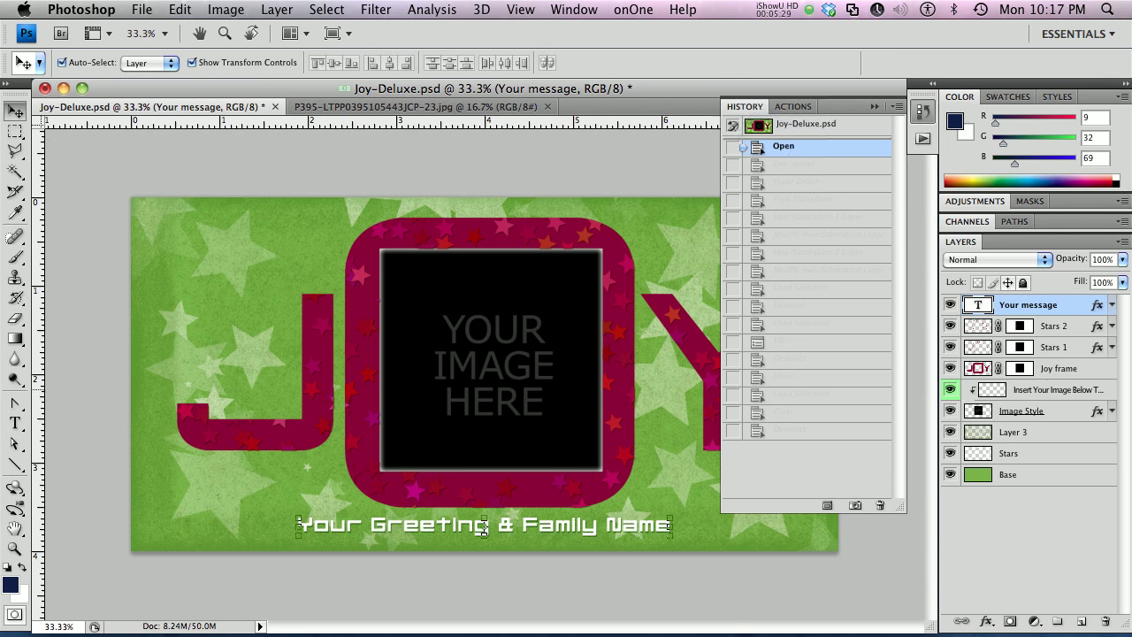
pyautogui.click(777, 430)
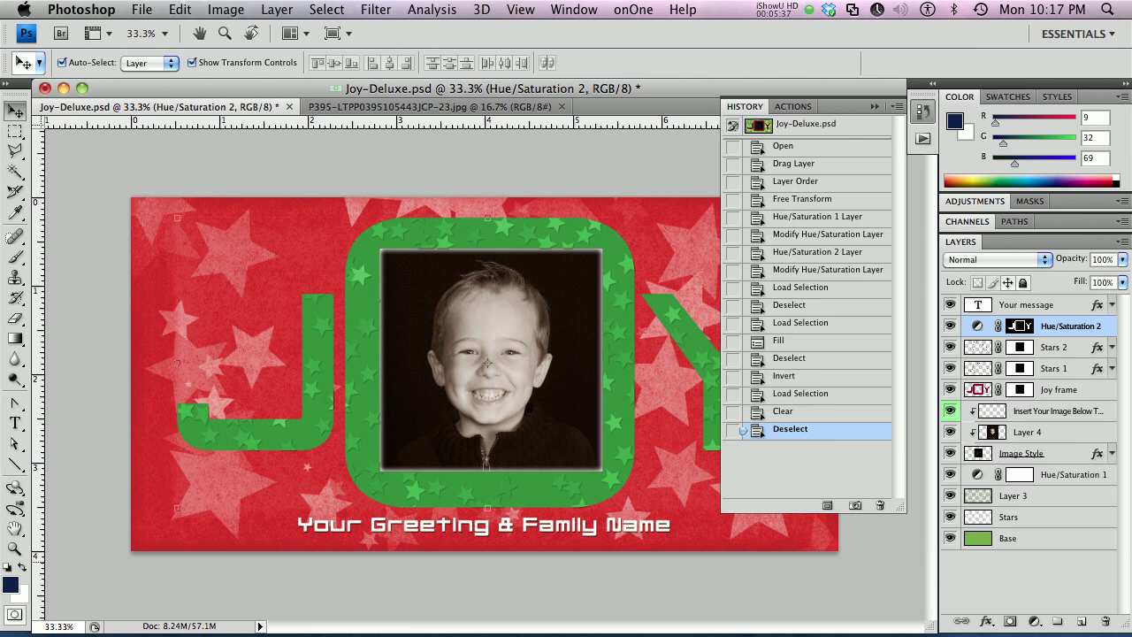
# Hide the Stars 2 and Stars 1 layers, expand their effects, and show both layers again to check their contribution
pyautogui.moveTo(951, 347); pyautogui.dragTo(950, 368)
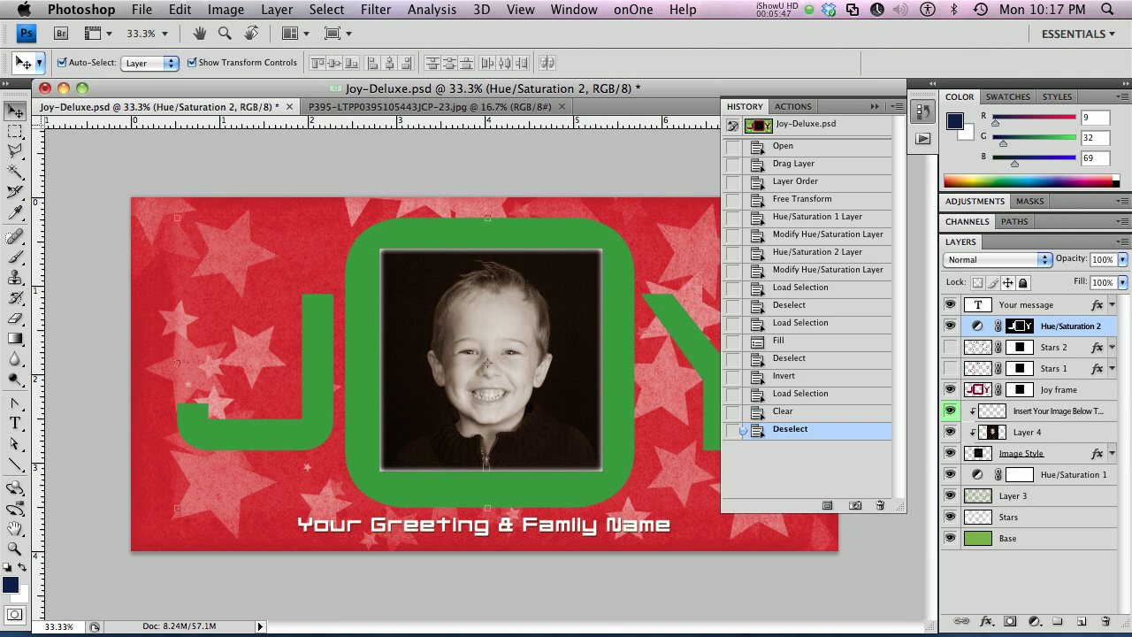
pyautogui.click(1112, 347)
pyautogui.click(1112, 402)
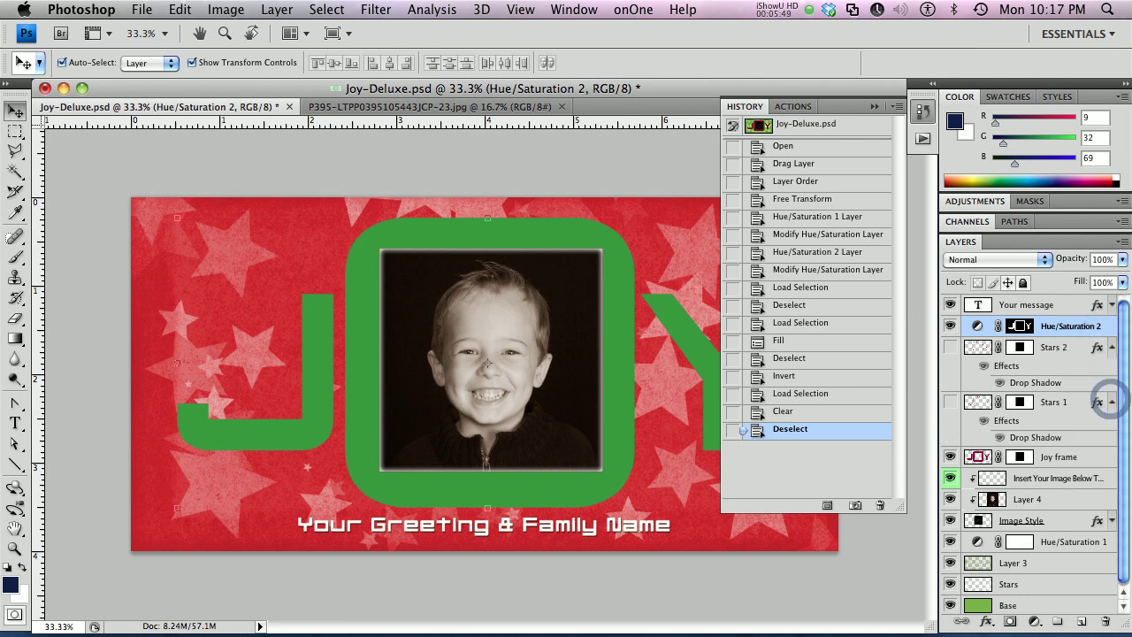
pyautogui.click(950, 401)
pyautogui.click(951, 347)
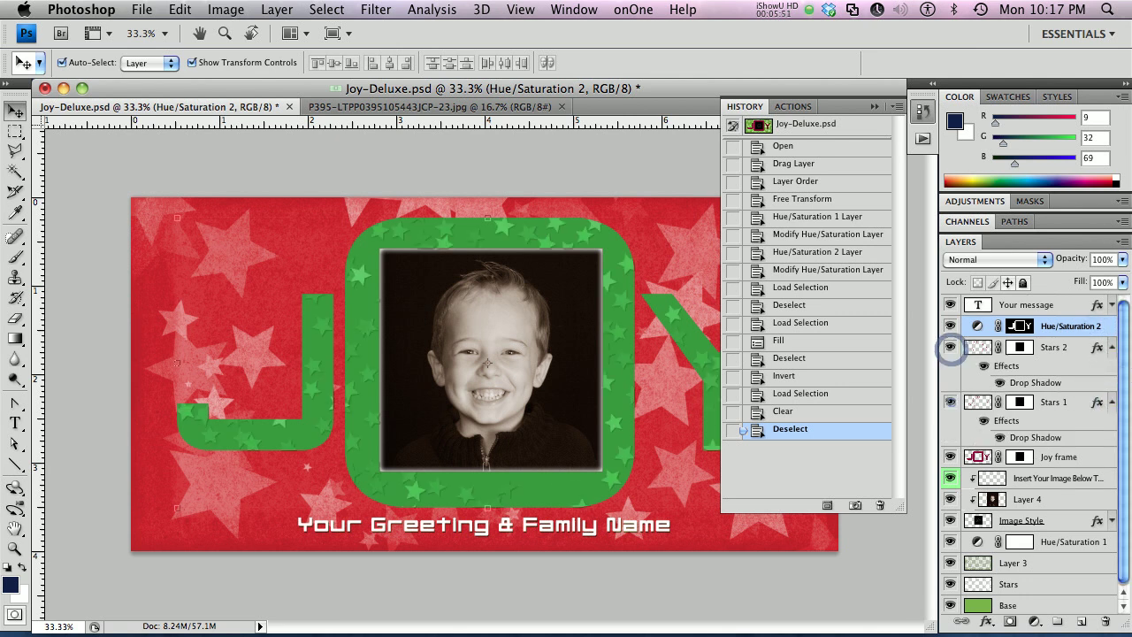
# Reorder the layers so Stars 1 and Stars 2 sit above Hue/Saturation 2, with Stars 1 directly below the Your message layer
pyautogui.moveTo(982, 347); pyautogui.dragTo(1061, 327)
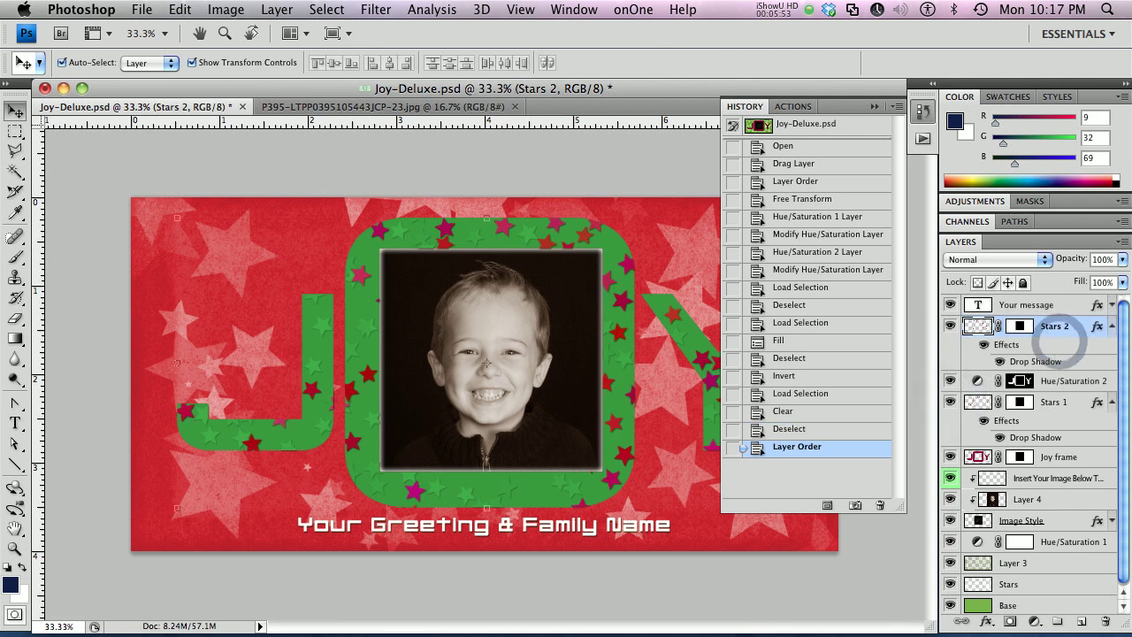
pyautogui.moveTo(1062, 380); pyautogui.dragTo(1062, 323)
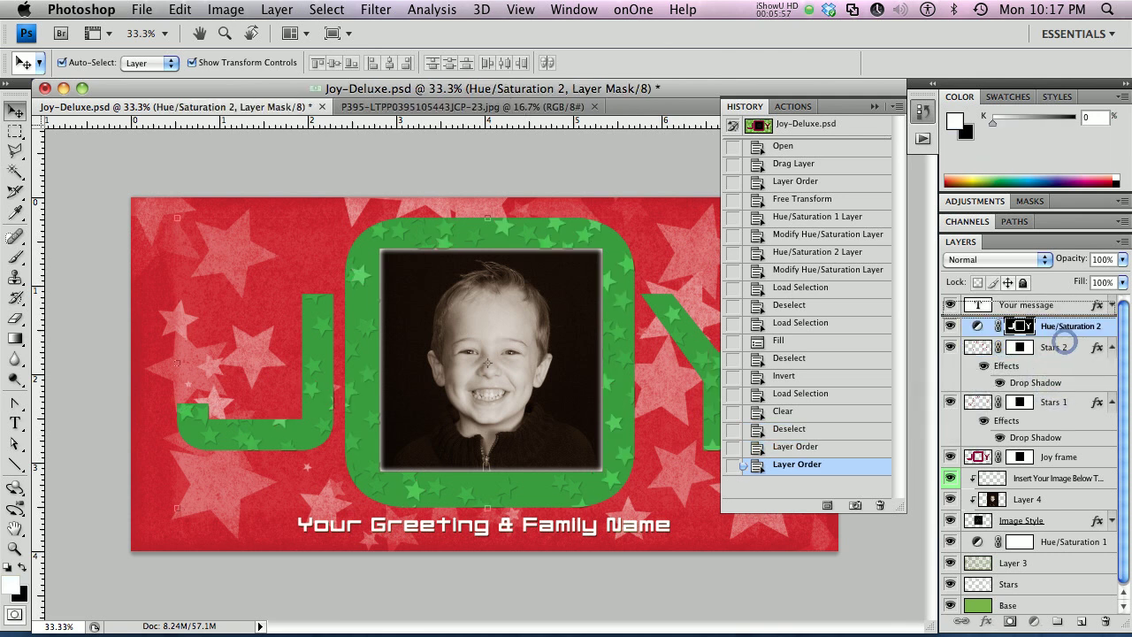
pyautogui.moveTo(1053, 346); pyautogui.dragTo(1062, 326)
pyautogui.moveTo(1061, 401); pyautogui.dragTo(1057, 325)
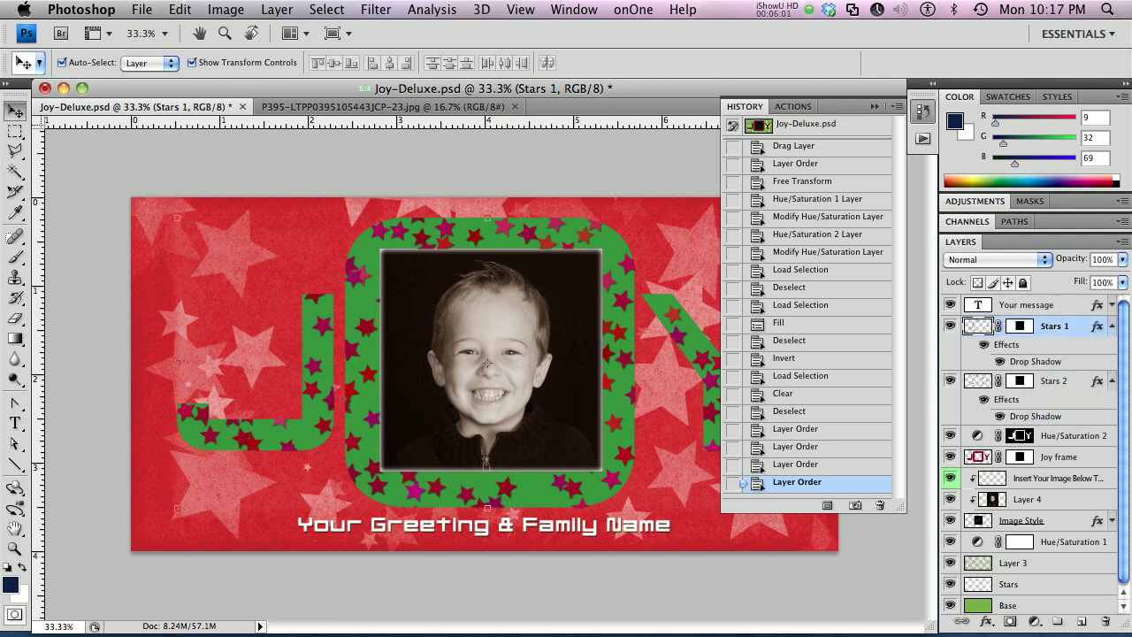